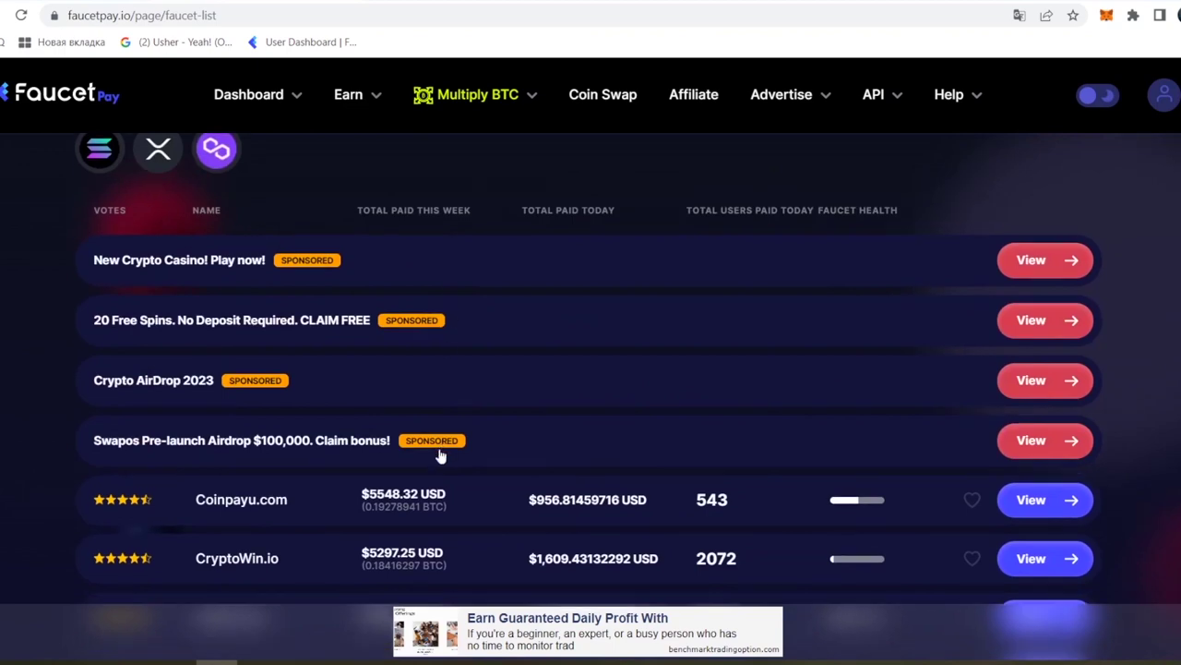
- Find Coinpayu.com in the FaucetPay faucet list and open its site
{"action": "scroll", "coordinate": [665, 264], "scroll_direction": "down", "scroll_amount": 4}
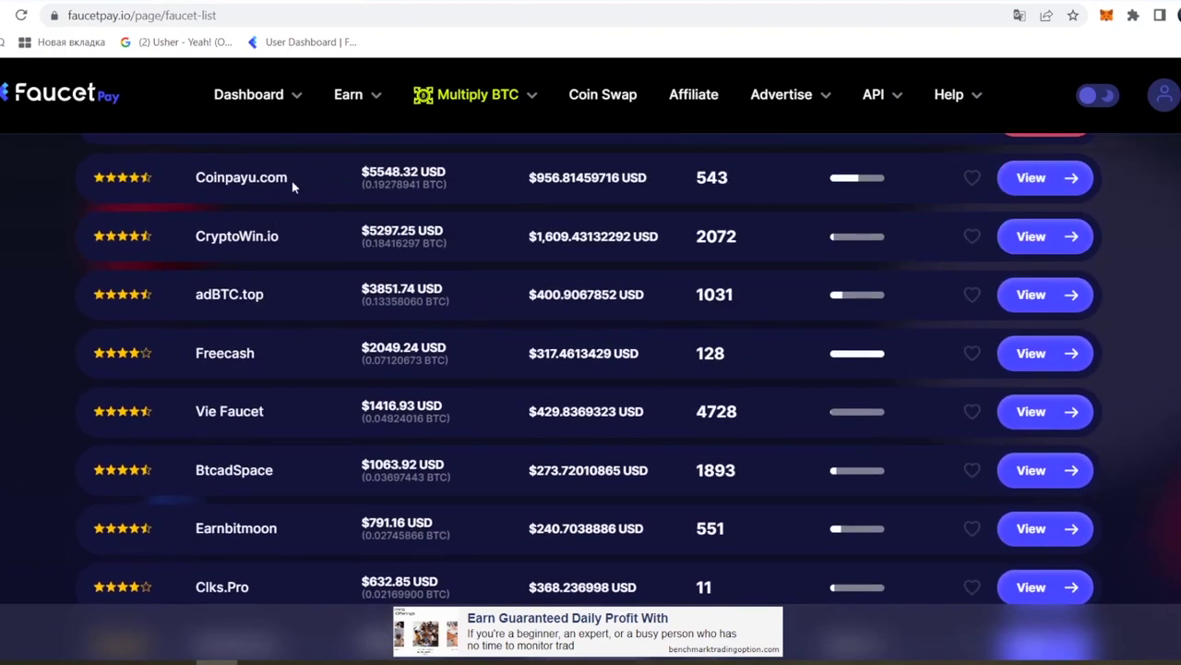
{"action": "scroll", "coordinate": [303, 469], "scroll_direction": "up", "scroll_amount": 2}
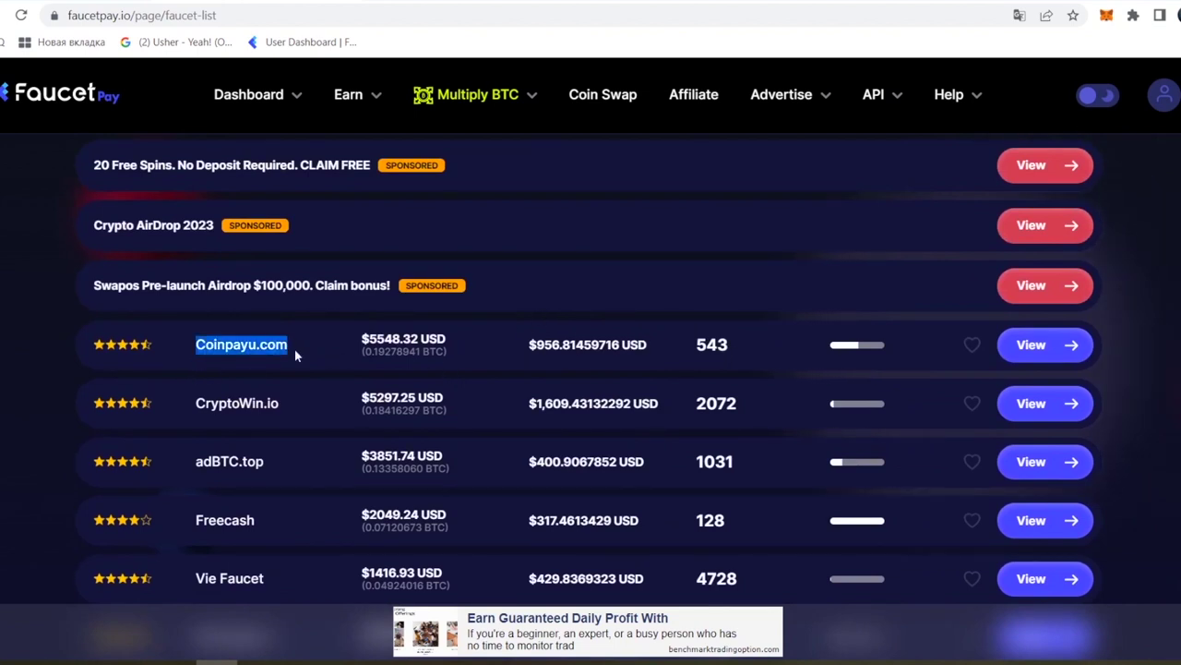
{"action": "left_click", "coordinate": [1045, 346]}
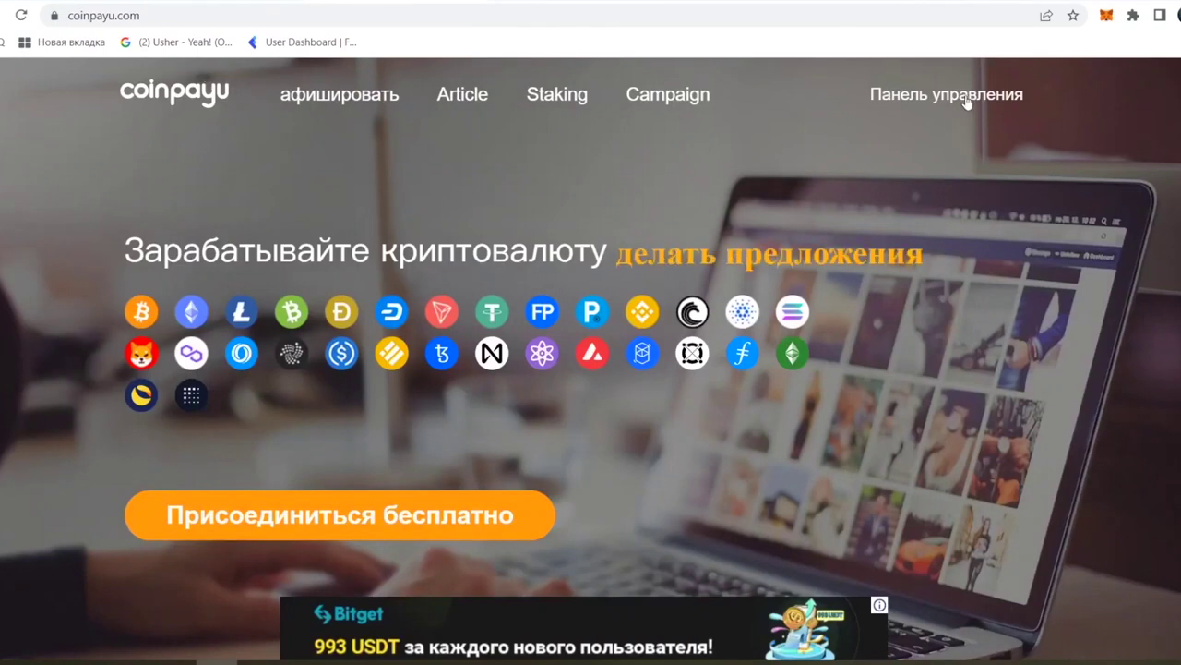
- Log in to the Coinpayu account with the prefilled credentials, passing the Google reCAPTCHA check
{"action": "left_click", "coordinate": [966, 101]}
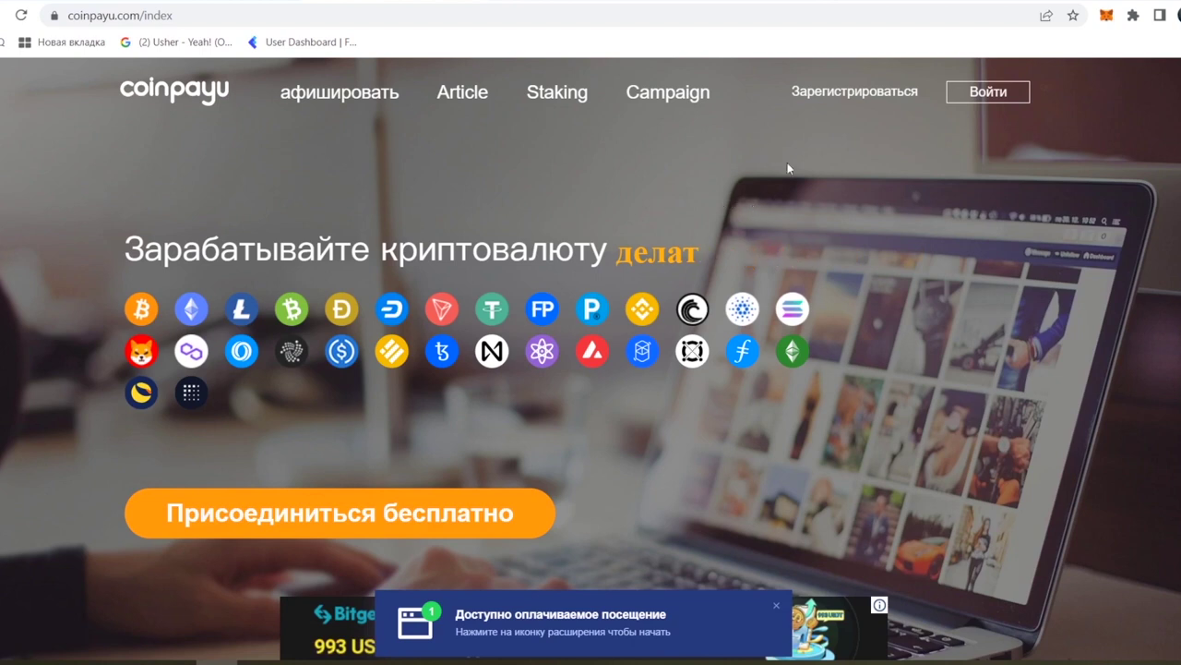
{"action": "left_click", "coordinate": [972, 98]}
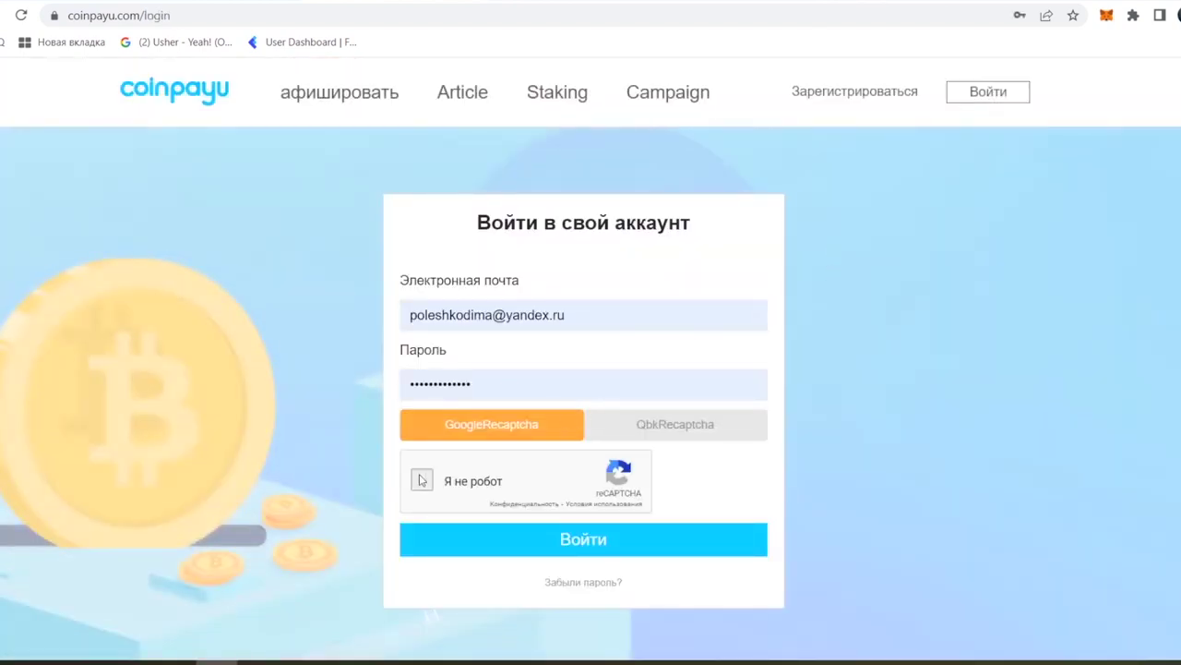
{"action": "left_click", "coordinate": [421, 479]}
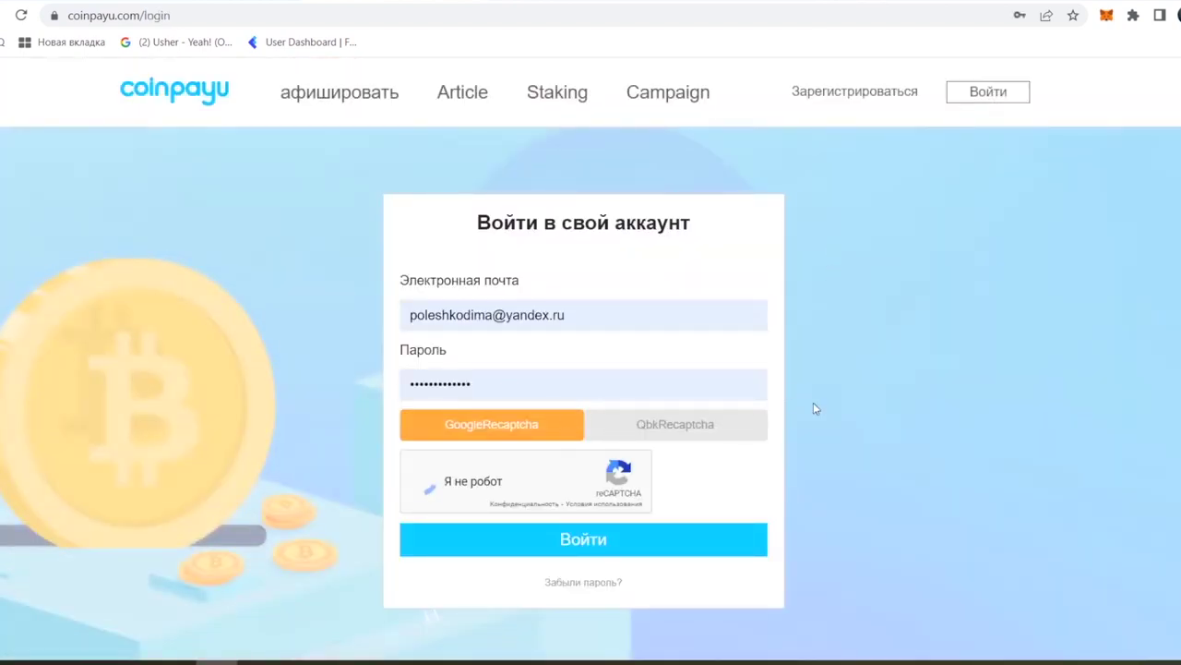
{"action": "left_click", "coordinate": [577, 542]}
- Open the Coinpayu faucet section and look through the coins offered for claiming
{"action": "left_click", "coordinate": [87, 332]}
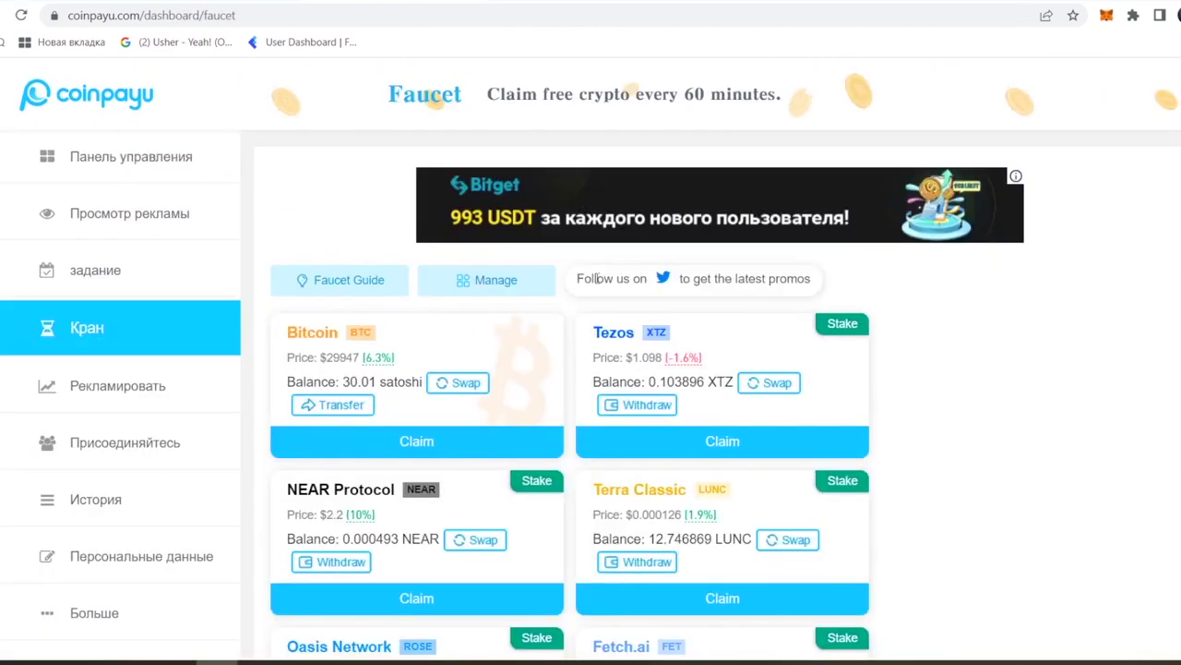
{"action": "scroll", "coordinate": [572, 296], "scroll_direction": "down", "scroll_amount": 8}
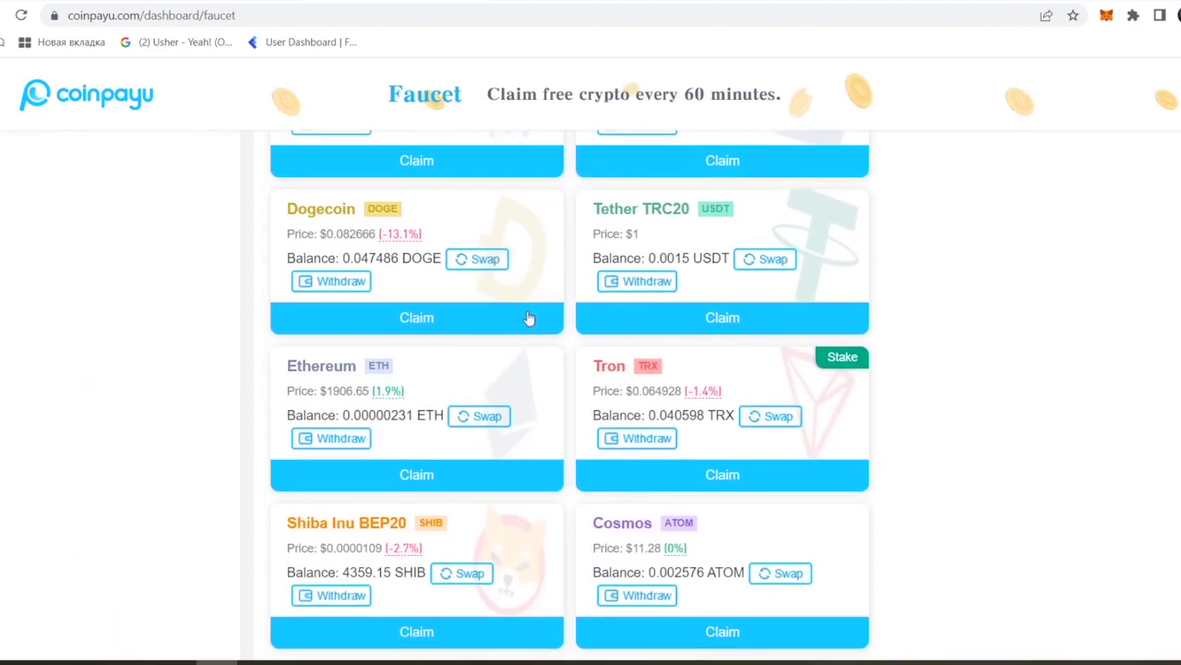
{"action": "scroll", "coordinate": [529, 318], "scroll_direction": "down", "scroll_amount": 4}
{"action": "scroll", "coordinate": [580, 403], "scroll_direction": "up", "scroll_amount": 8}
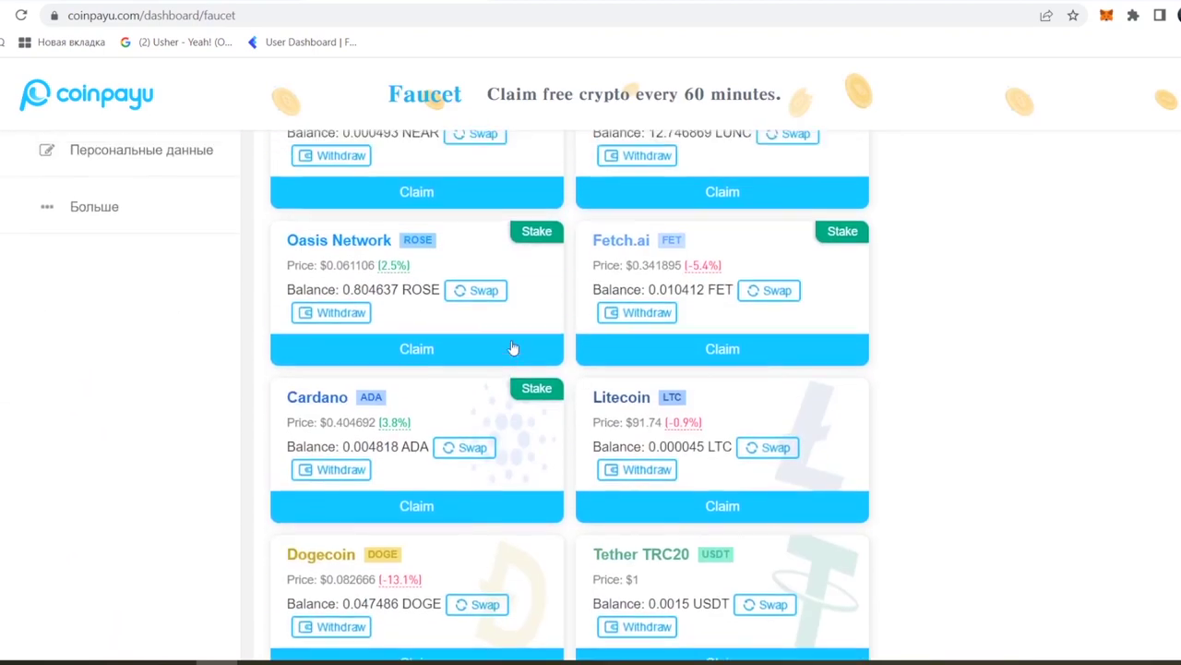
{"action": "scroll", "coordinate": [514, 348], "scroll_direction": "up", "scroll_amount": 4}
- Claim the Bitcoin faucet reward, passing the hCaptcha check
{"action": "left_click", "coordinate": [441, 358]}
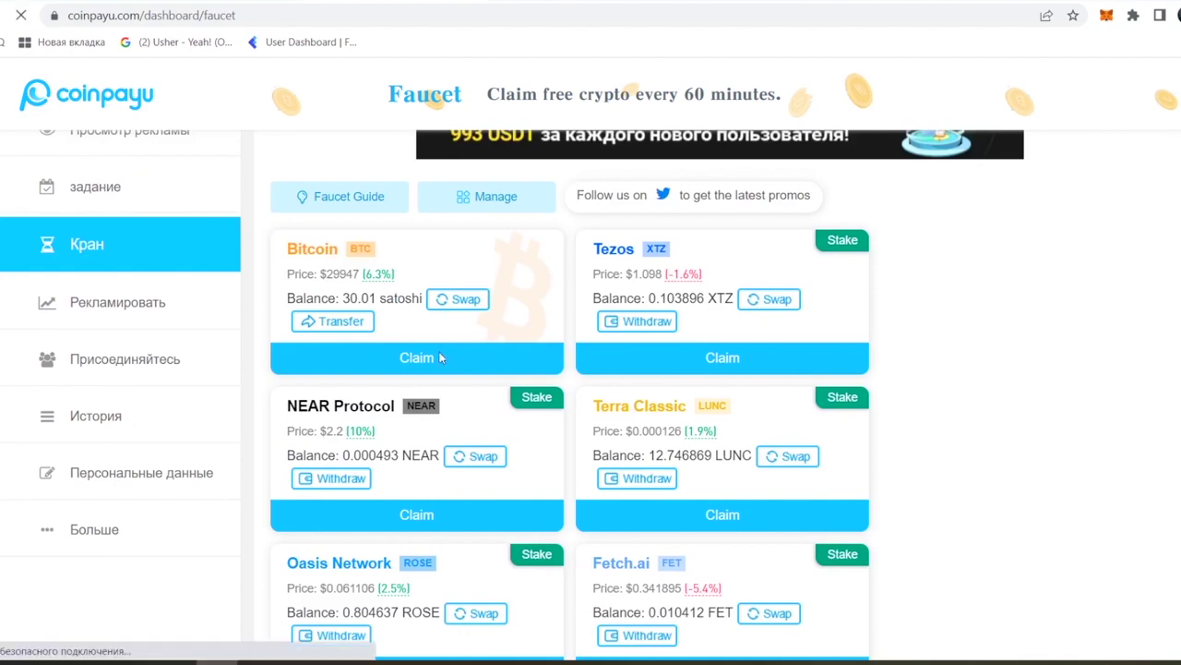
{"action": "left_click", "coordinate": [481, 427]}
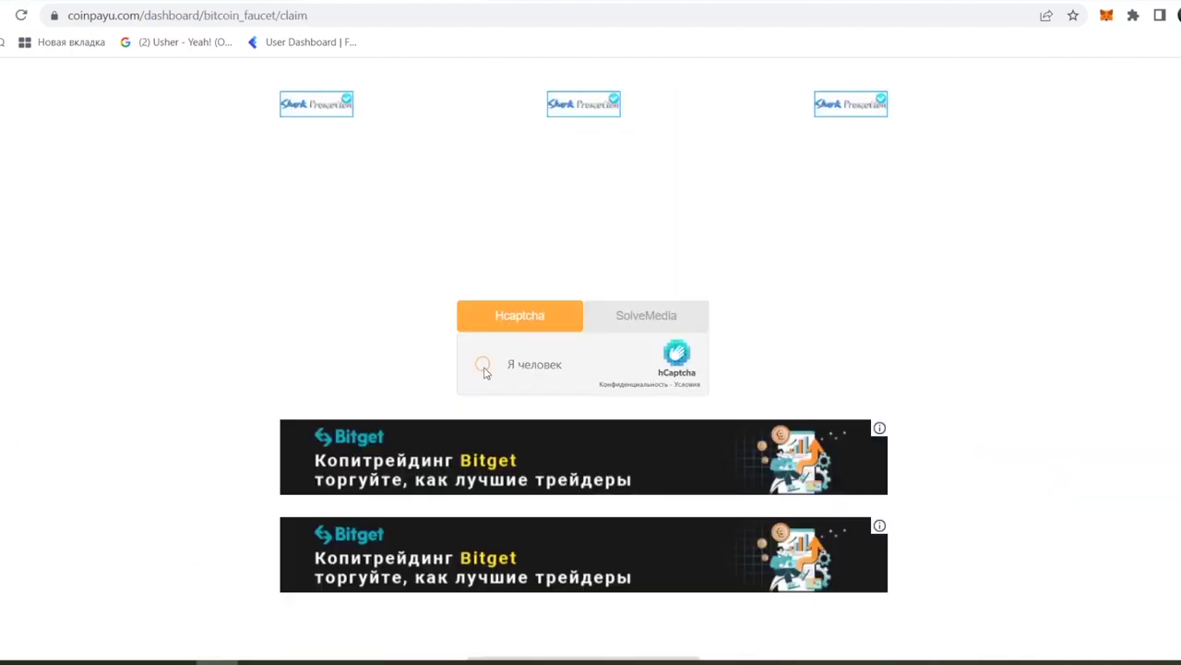
{"action": "scroll", "coordinate": [717, 583], "scroll_direction": "down", "scroll_amount": 1}
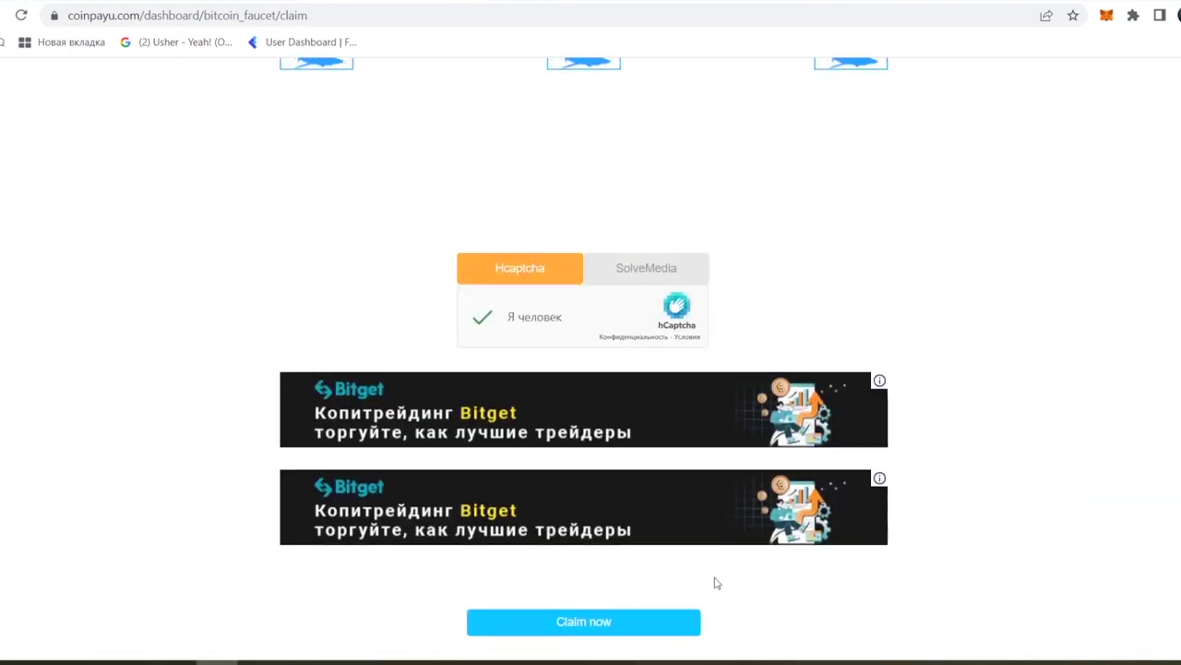
{"action": "left_click", "coordinate": [602, 637]}
{"action": "left_click_drag", "start_coordinate": [993, 186], "coordinate": [1166, 186]}
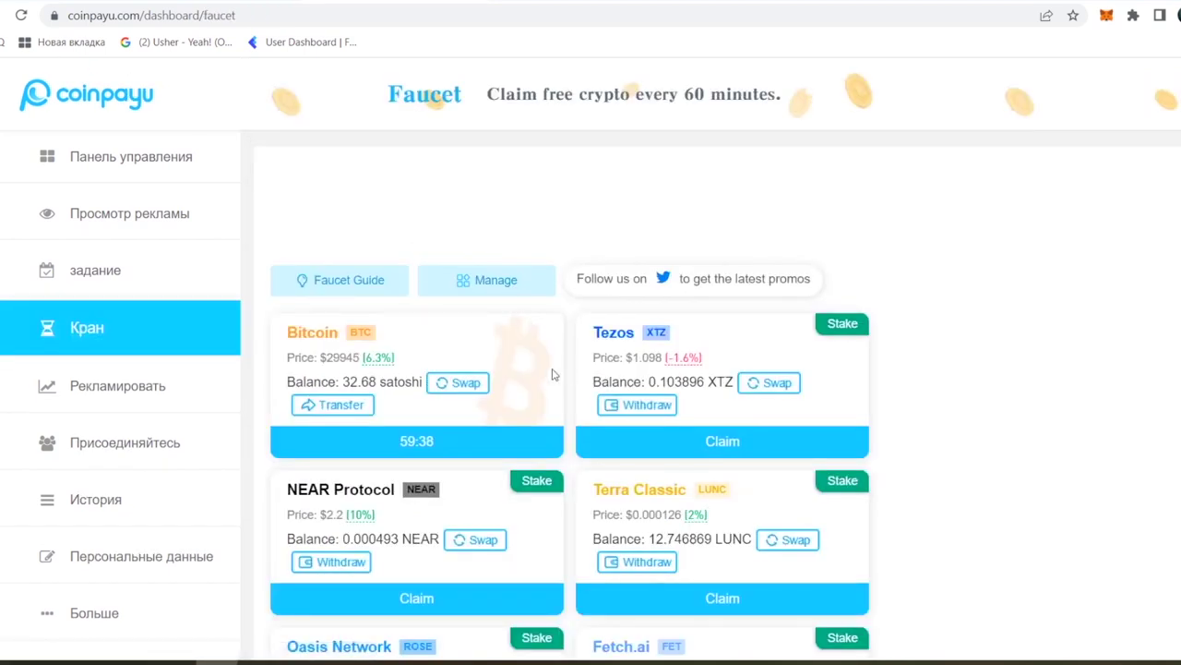
- Examine the Bitcoin and Tezos balances and the other coins on the faucet page
{"action": "scroll", "coordinate": [590, 305], "scroll_direction": "down", "scroll_amount": 3}
{"action": "scroll", "coordinate": [625, 285], "scroll_direction": "down", "scroll_amount": 1}
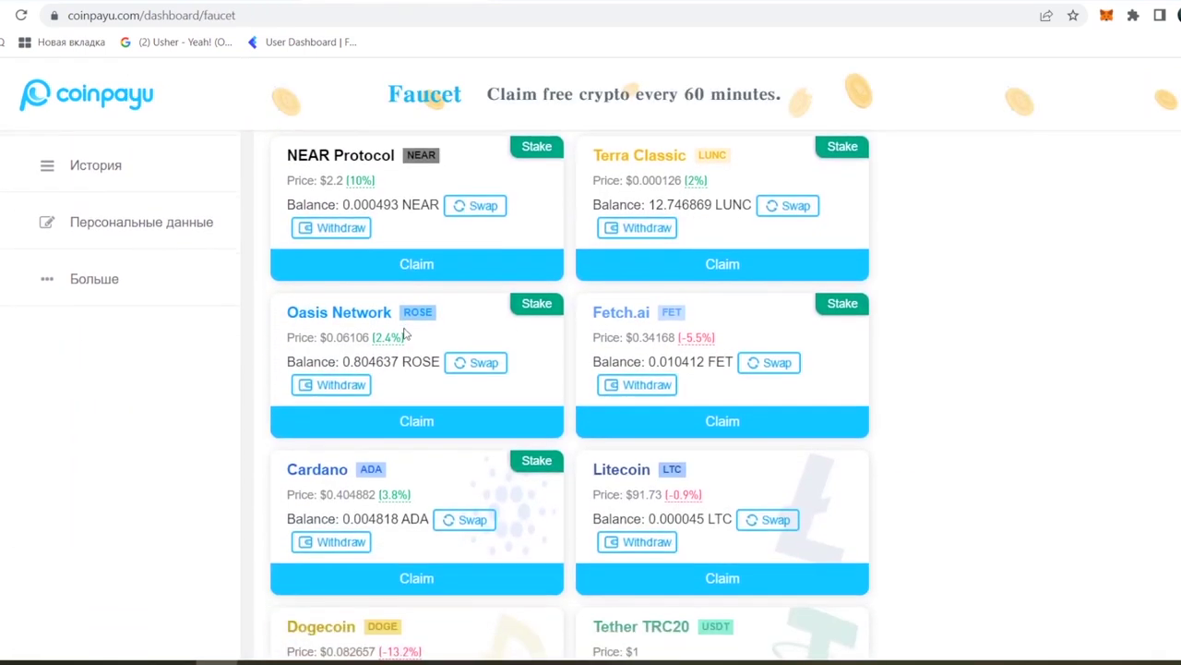
{"action": "scroll", "coordinate": [394, 208], "scroll_direction": "up", "scroll_amount": 2}
{"action": "left_click_drag", "start_coordinate": [344, 217], "coordinate": [423, 218]}
{"action": "left_click_drag", "start_coordinate": [591, 214], "coordinate": [896, 250]}
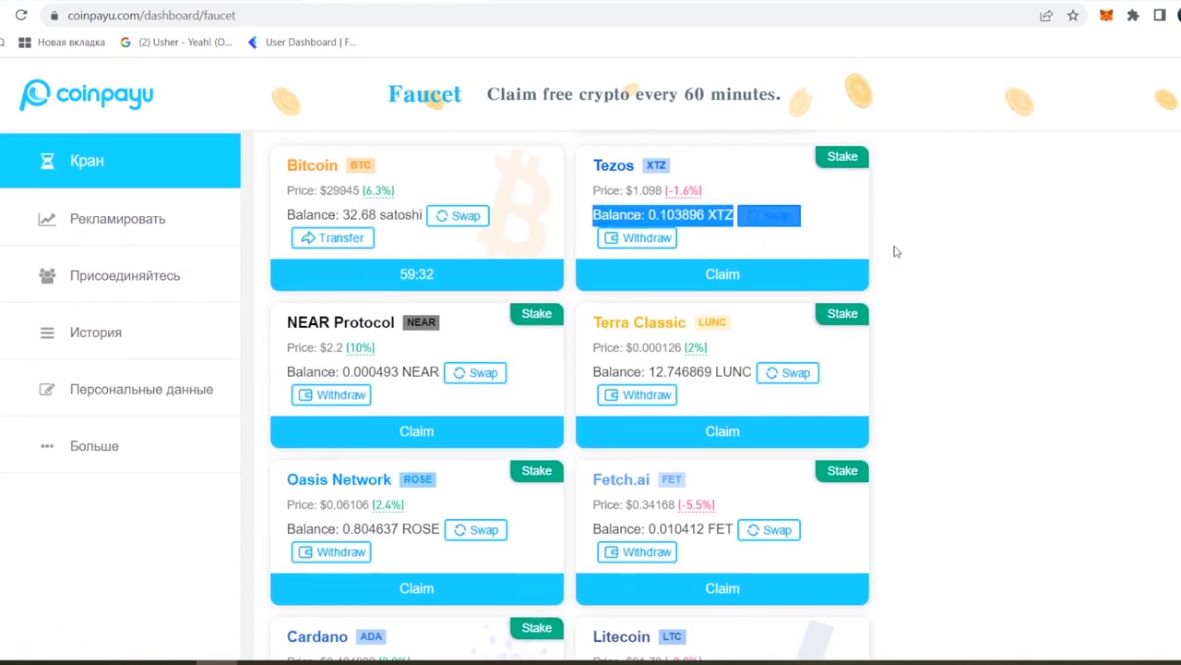
{"action": "left_click", "coordinate": [904, 231]}
{"action": "scroll", "coordinate": [665, 293], "scroll_direction": "down", "scroll_amount": 18}
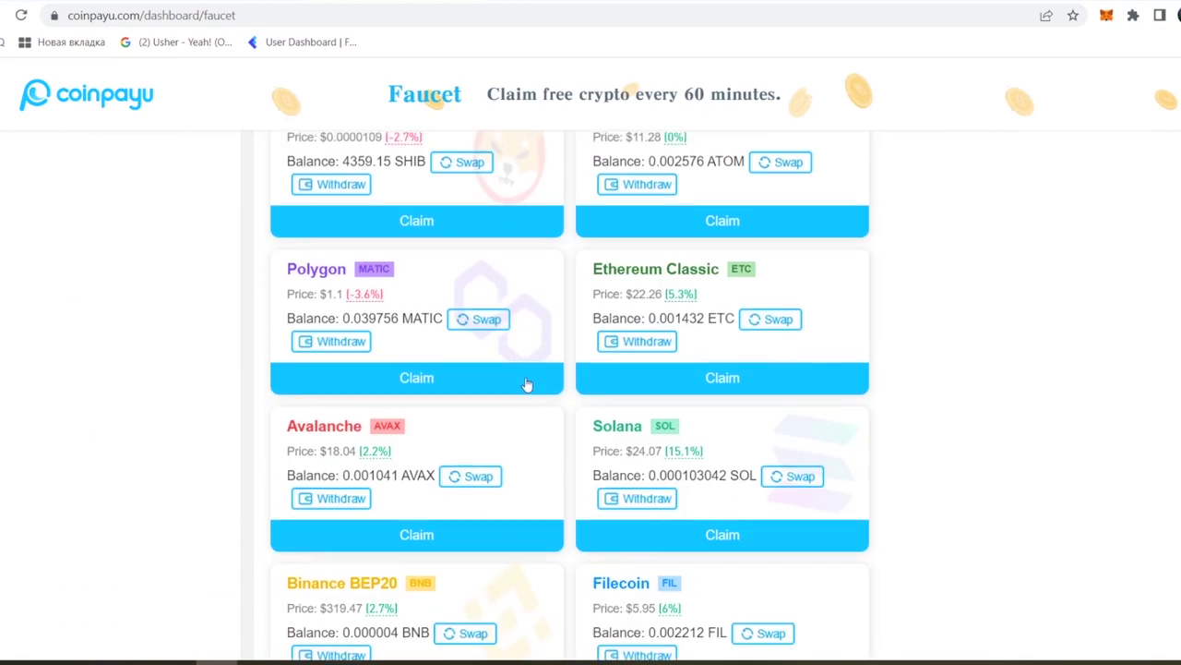
{"action": "scroll", "coordinate": [545, 451], "scroll_direction": "up", "scroll_amount": 18}
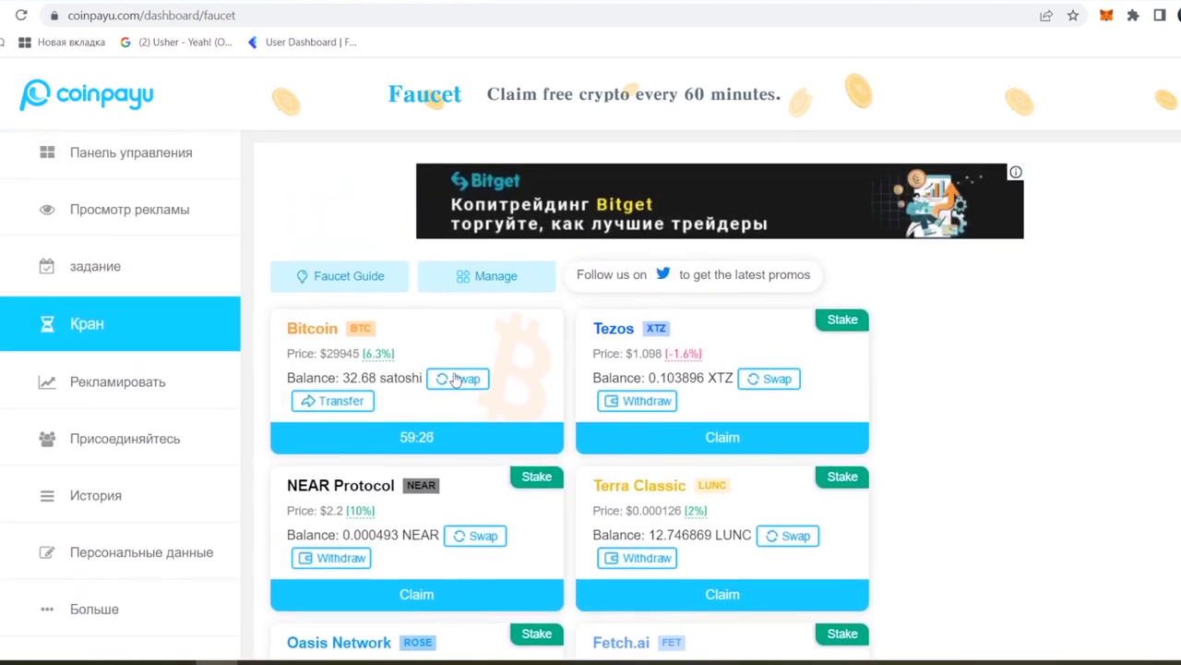
- Fill in a swap from Bitcoin to Tron using the full available 32.6 satoshi
{"action": "left_click", "coordinate": [456, 379]}
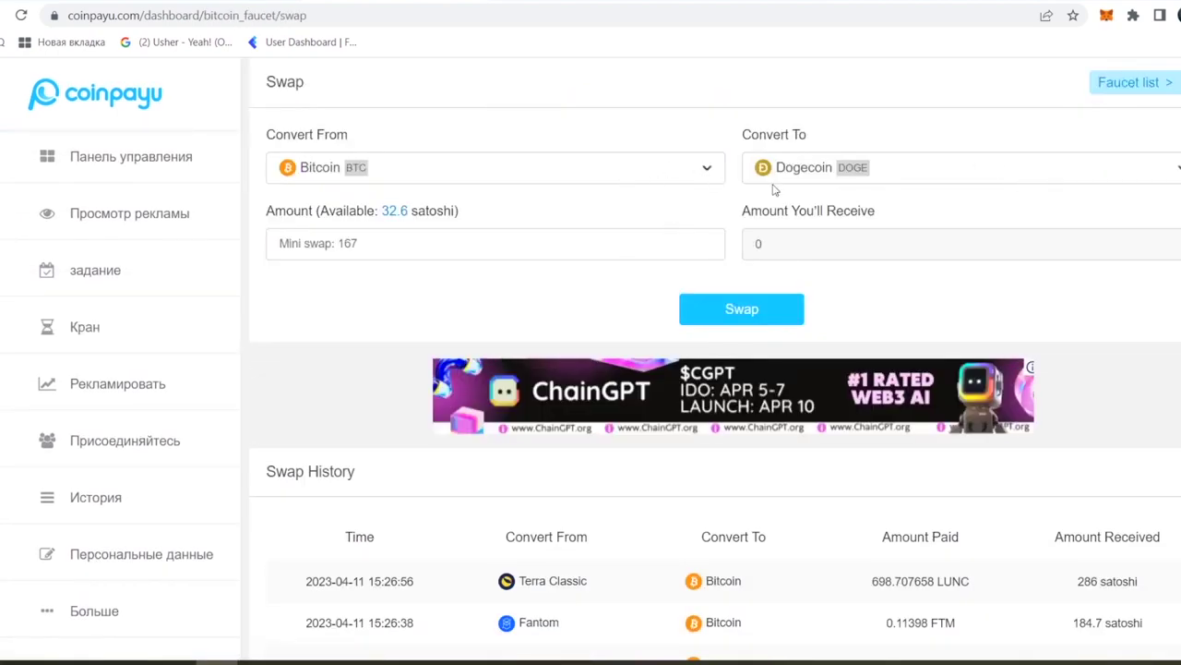
{"action": "left_click", "coordinate": [705, 170]}
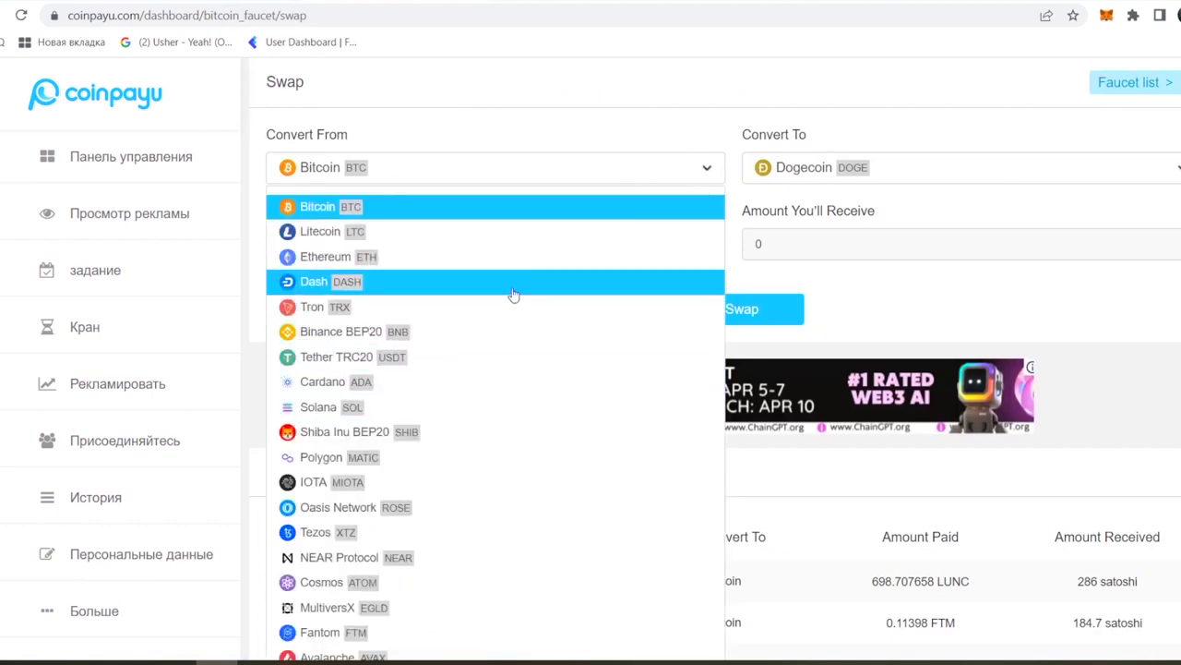
{"action": "left_click", "coordinate": [911, 175]}
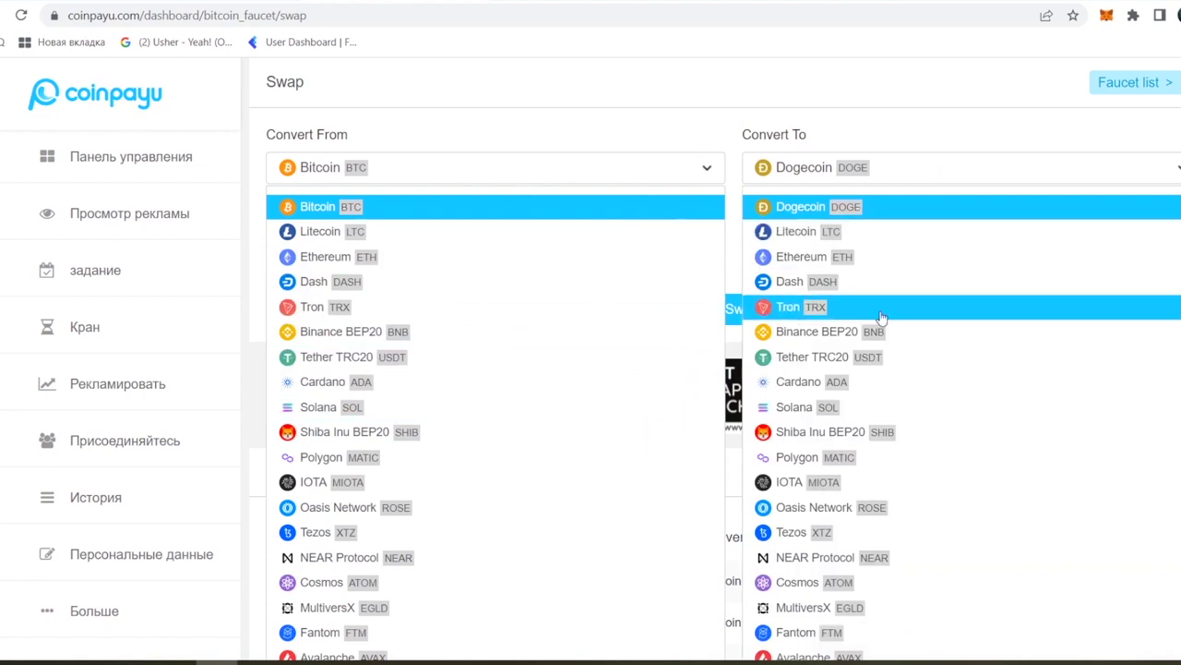
{"action": "left_click", "coordinate": [883, 308]}
{"action": "left_click", "coordinate": [394, 211]}
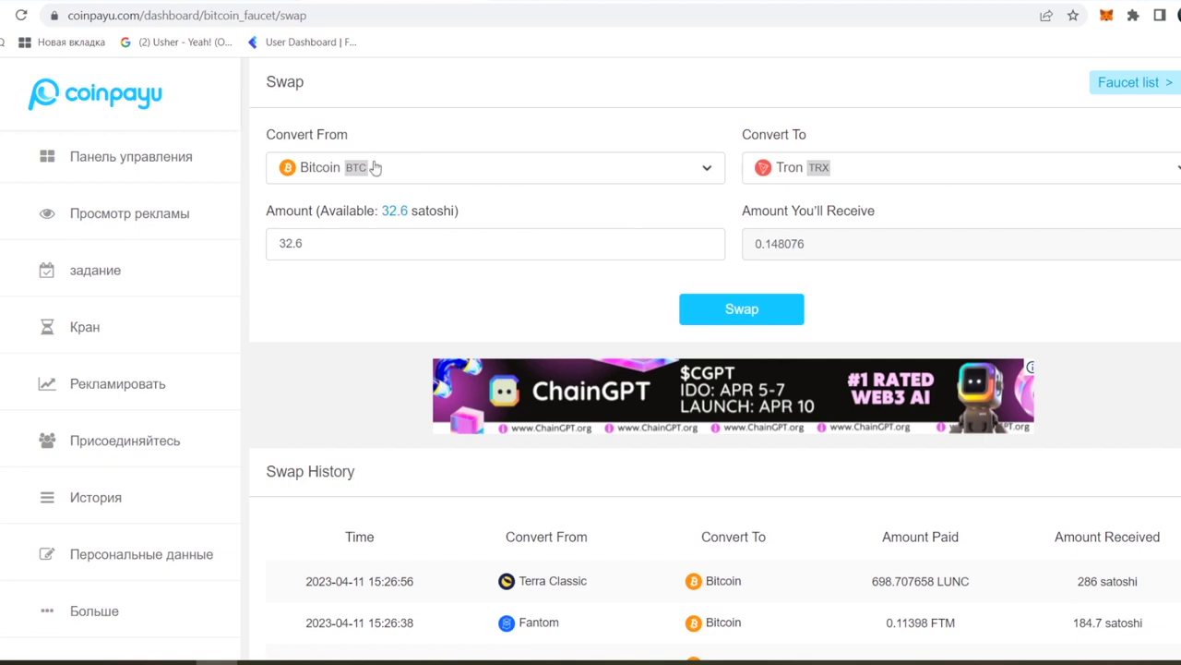
- Return to the FaucetPay faucet list, open CryptoWin.io and log in to its account
{"action": "key", "text": "ctrl+Tab"}
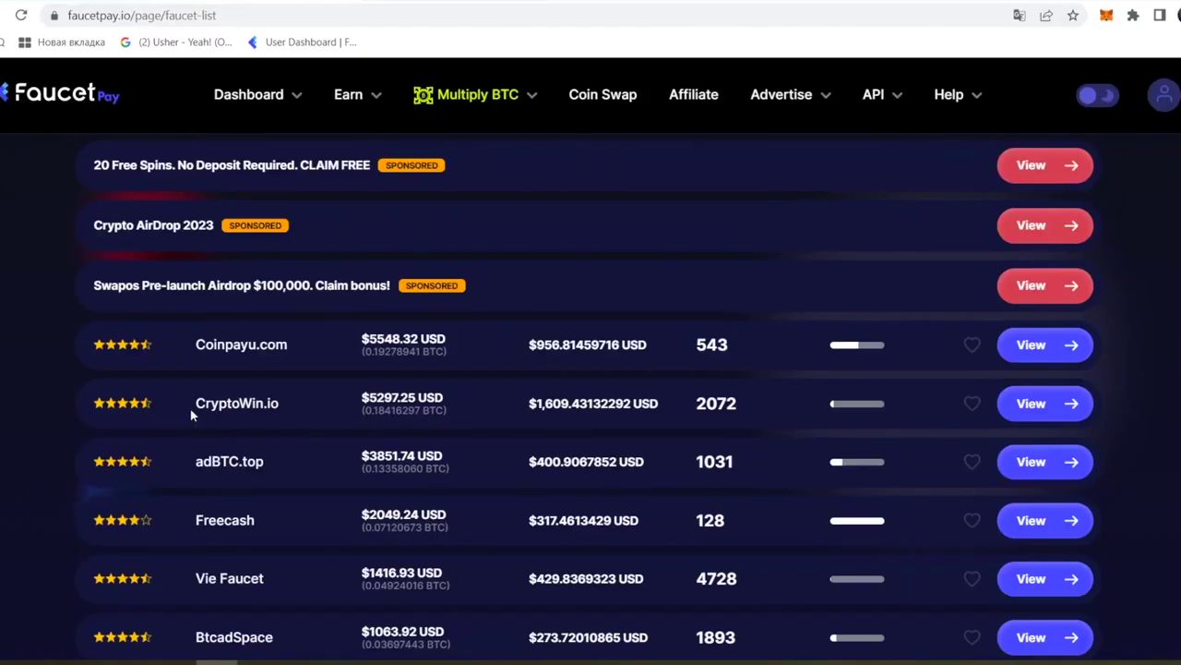
{"action": "left_click_drag", "start_coordinate": [194, 415], "coordinate": [320, 416]}
{"action": "left_click", "coordinate": [1023, 412]}
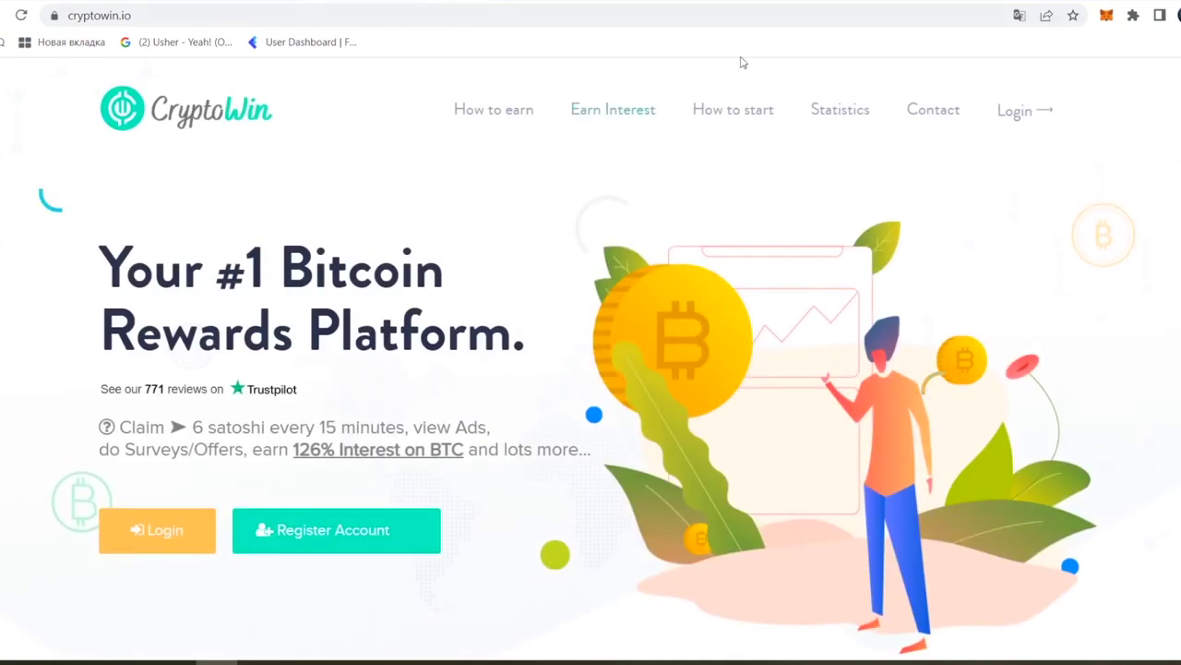
{"action": "left_click", "coordinate": [1016, 114]}
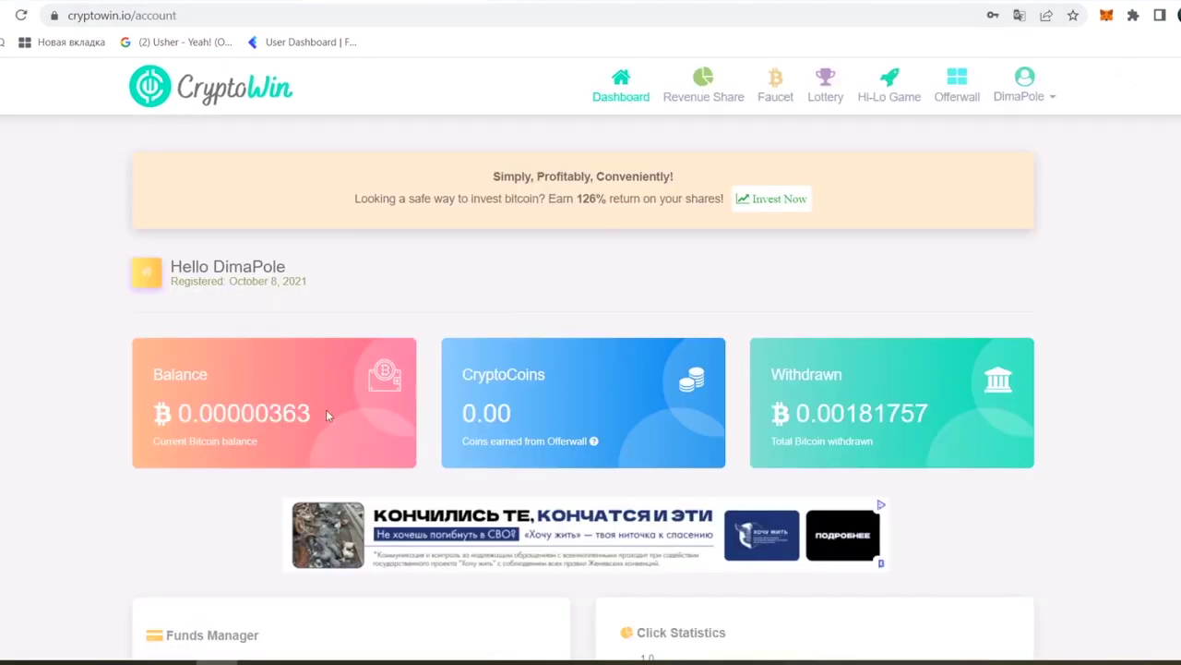
- Check the current Bitcoin balance and the total Bitcoin withdrawn on the CryptoWin dashboard
{"action": "left_click_drag", "start_coordinate": [326, 413], "coordinate": [126, 412]}
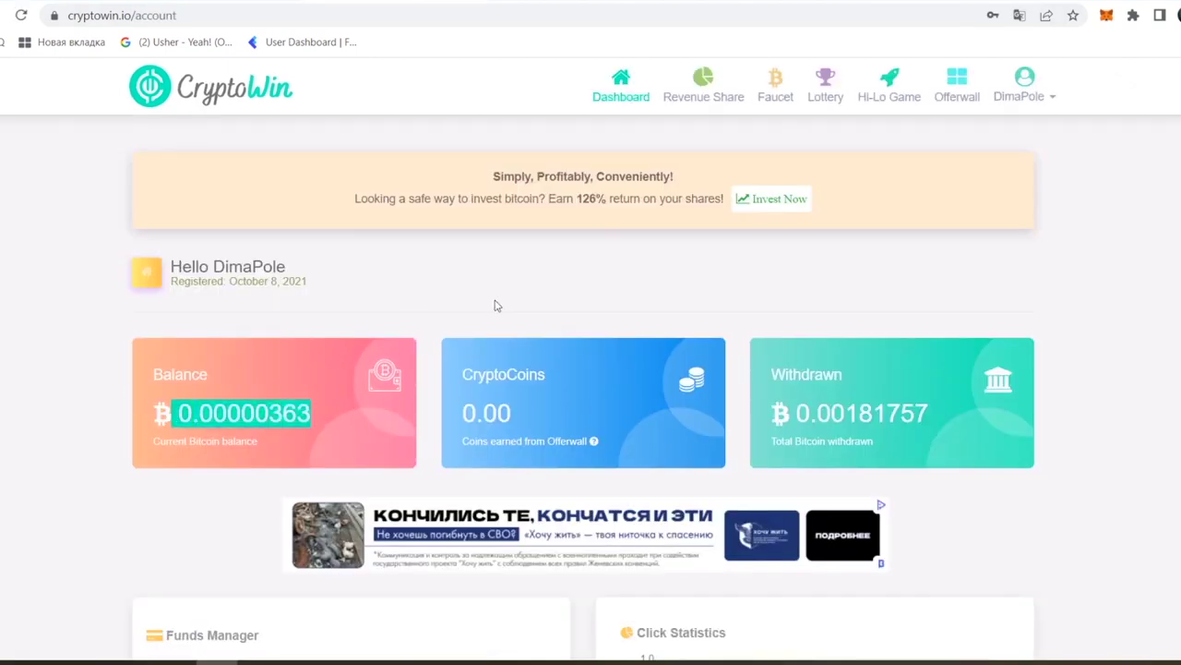
{"action": "left_click", "coordinate": [427, 362]}
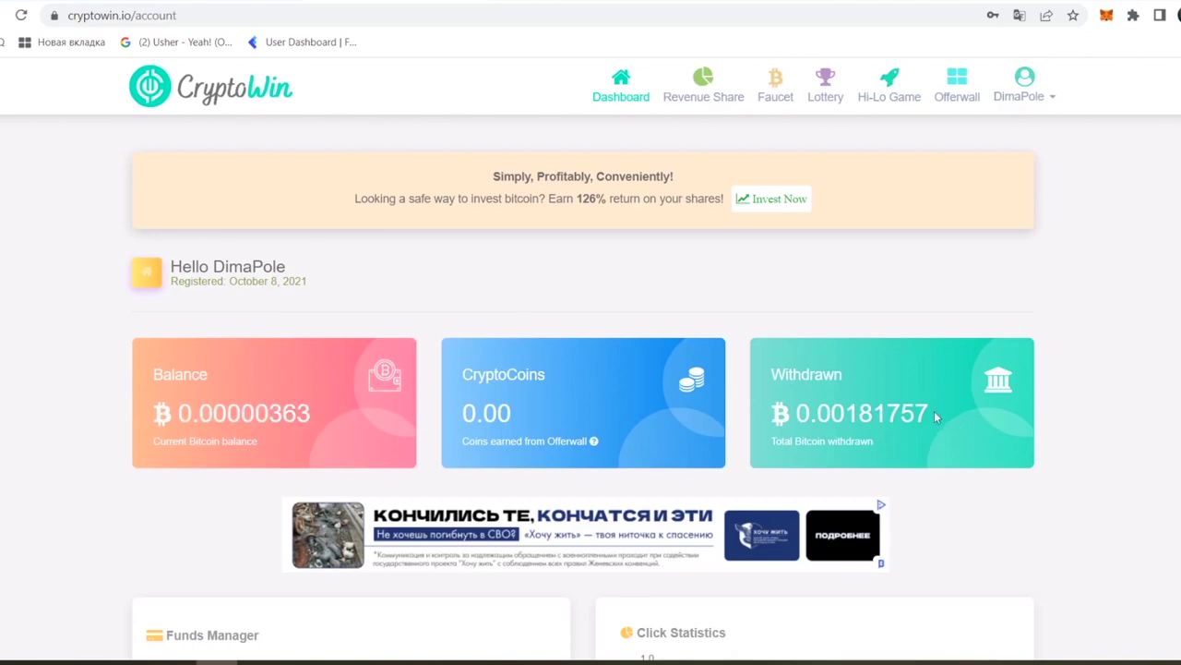
{"action": "left_click_drag", "start_coordinate": [935, 418], "coordinate": [780, 420]}
{"action": "left_click", "coordinate": [903, 263]}
- Open the Bitcoin withdrawal form, set the method to FaucetPay and check the wallet address
{"action": "scroll", "coordinate": [506, 306], "scroll_direction": "down", "scroll_amount": 4}
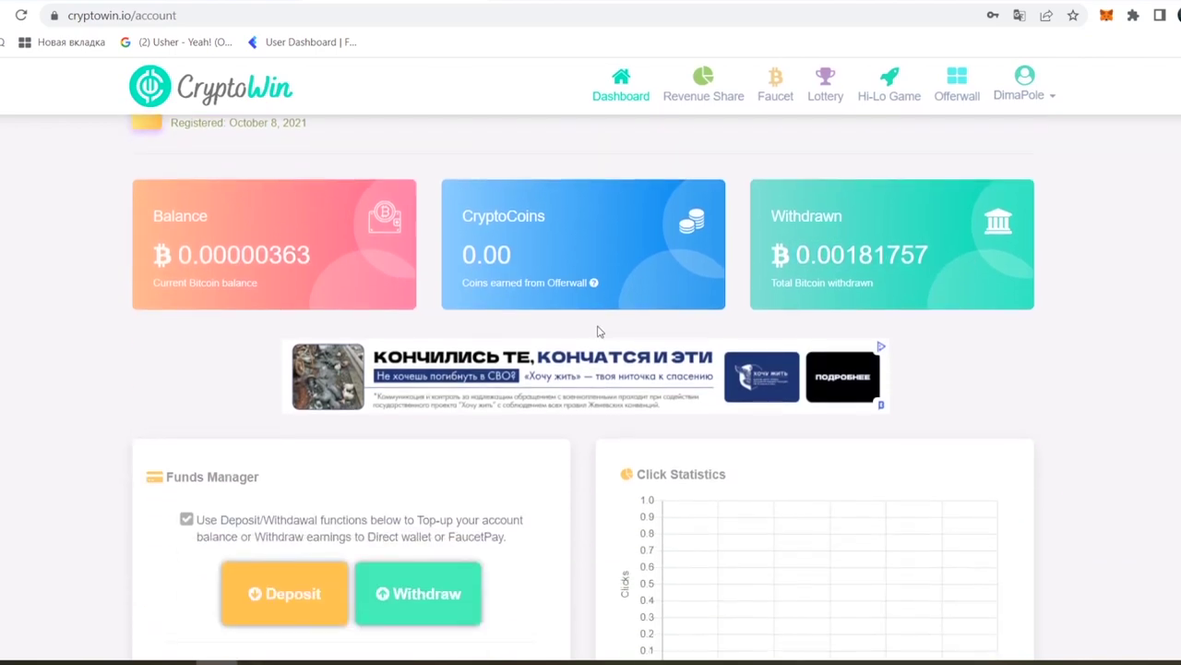
{"action": "left_click", "coordinate": [399, 425]}
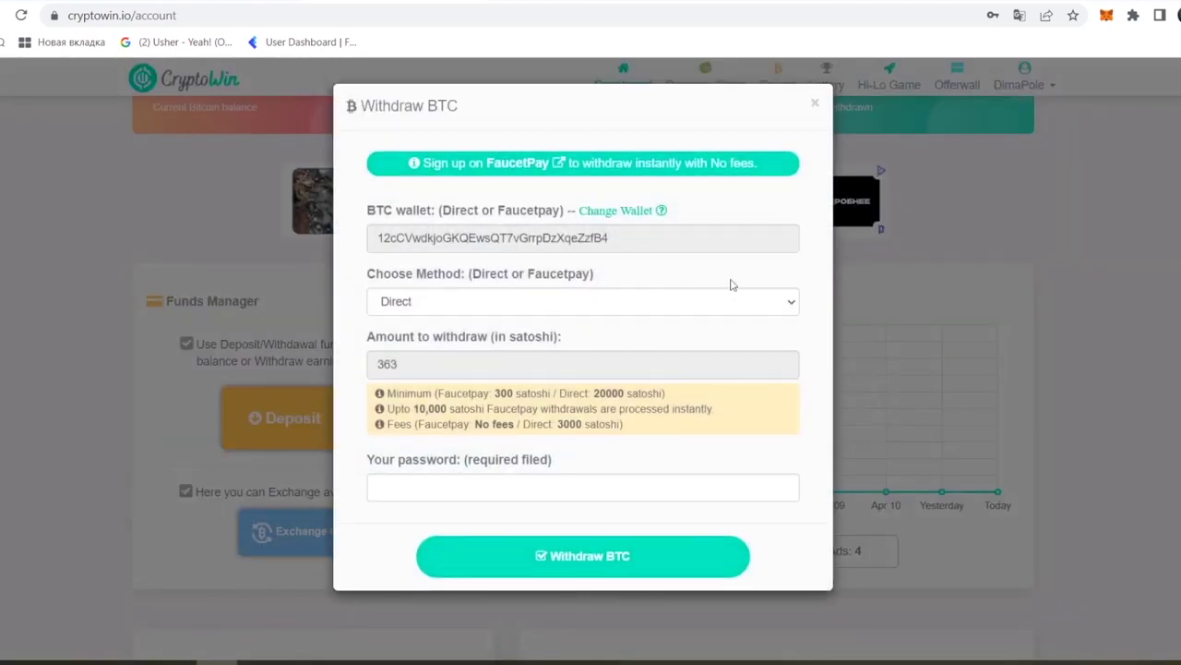
{"action": "left_click", "coordinate": [743, 303]}
{"action": "left_click", "coordinate": [432, 339]}
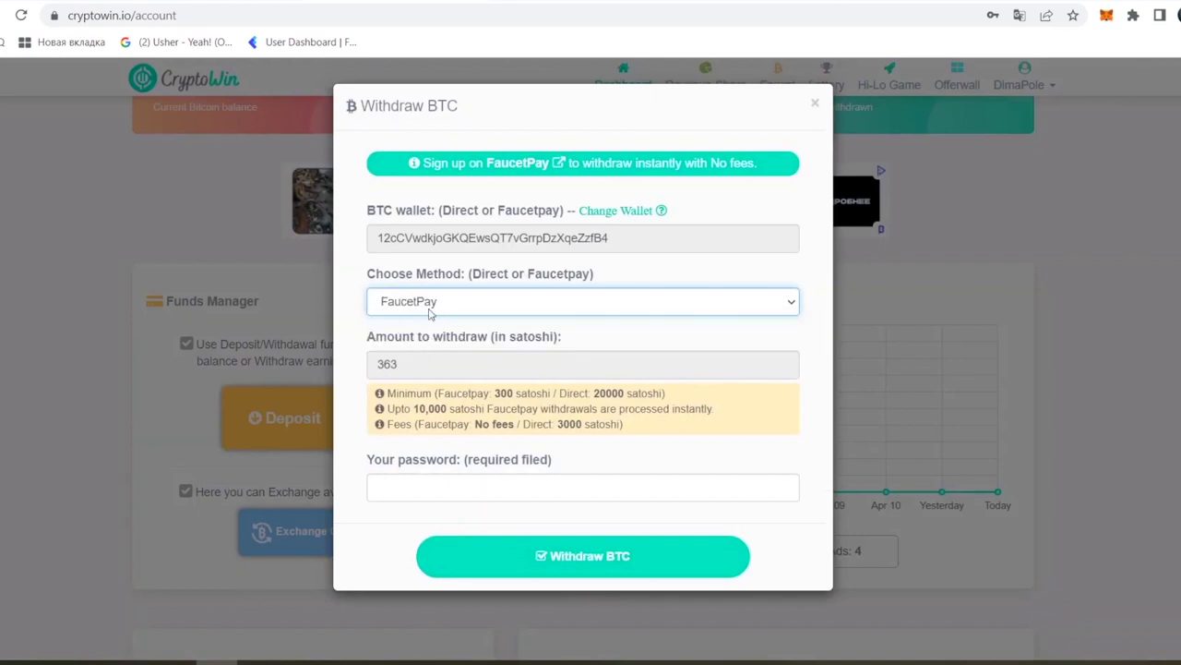
{"action": "left_click_drag", "start_coordinate": [624, 242], "coordinate": [367, 245]}
{"action": "left_click", "coordinate": [649, 278]}
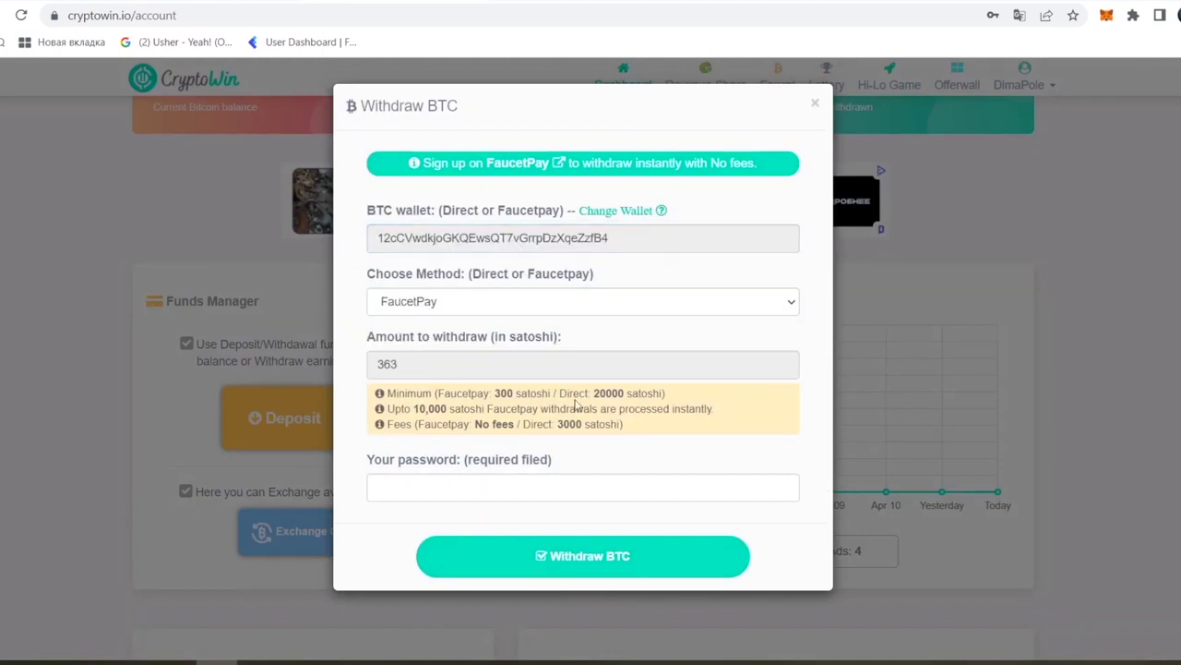
- Enter the account password in the withdrawal form and submit the Bitcoin withdrawal
{"action": "left_click", "coordinate": [604, 487]}
{"action": "key", "text": "ctrl+v"}
{"action": "left_click", "coordinate": [591, 558]}
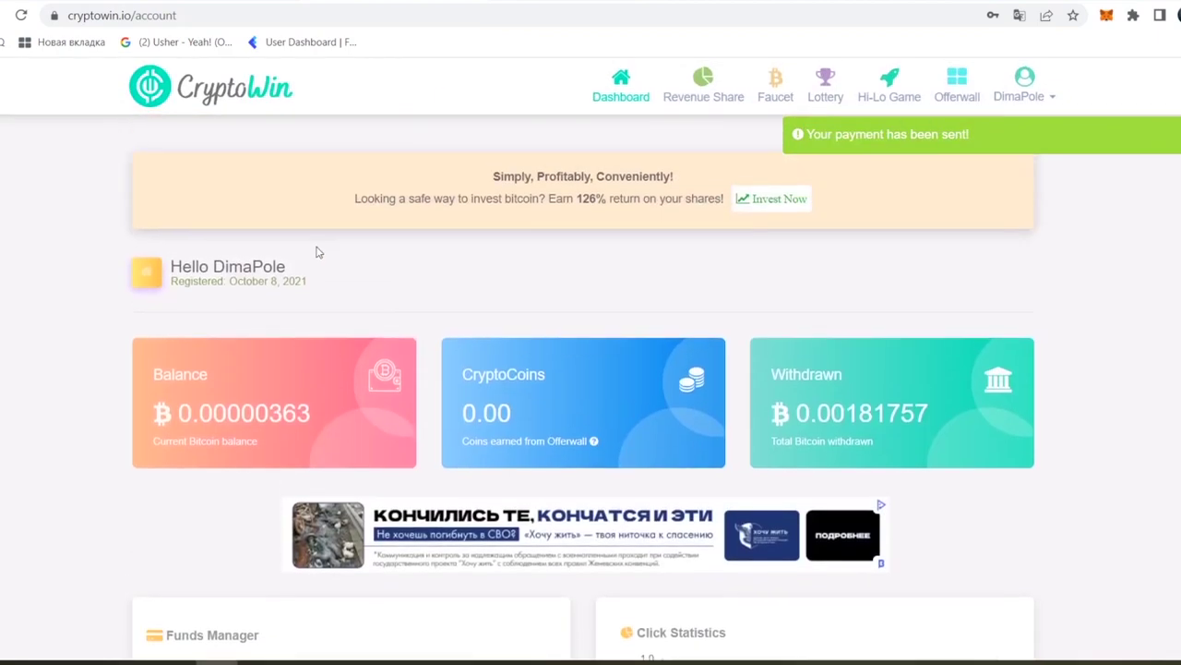
- Switch back to FaucetPay and open the user dashboard overview
{"action": "key", "text": "ctrl+Tab"}
{"action": "scroll", "coordinate": [438, 452], "scroll_direction": "up", "scroll_amount": 4}
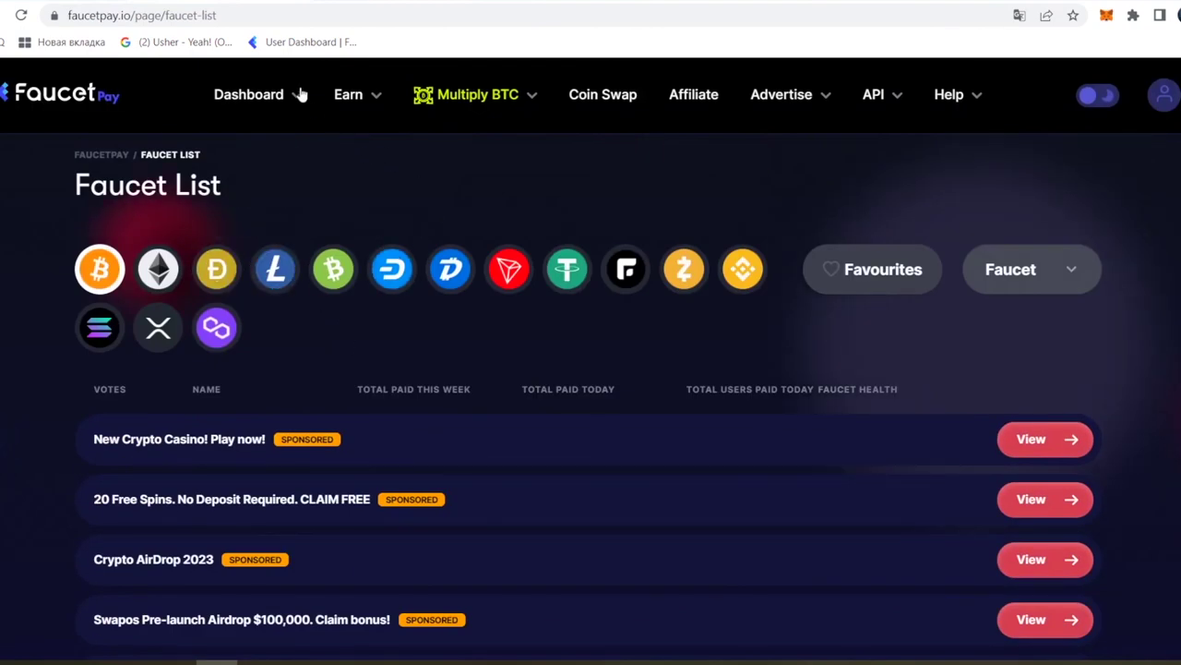
{"action": "mouse_move", "coordinate": [300, 94]}
{"action": "left_click", "coordinate": [282, 152]}
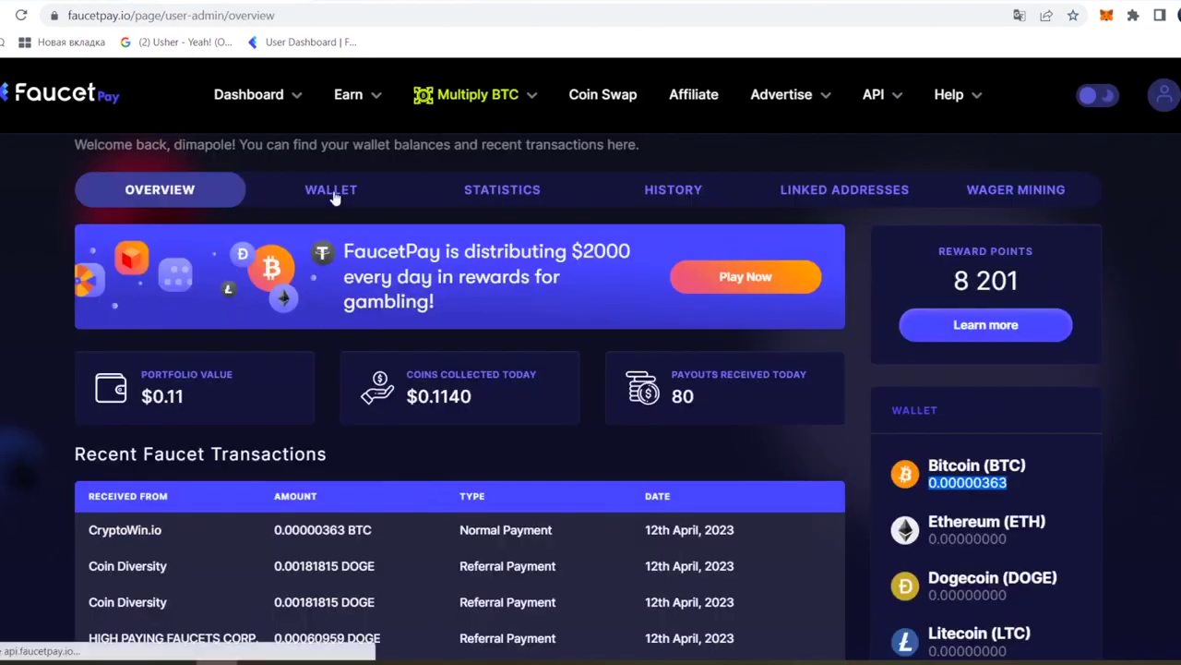
- Open the FaucetPay wallet and examine the Bitcoin balance, its USD value and the other coins
{"action": "left_click", "coordinate": [334, 192]}
{"action": "left_click_drag", "start_coordinate": [458, 325], "coordinate": [386, 326]}
{"action": "left_click_drag", "start_coordinate": [748, 331], "coordinate": [530, 337]}
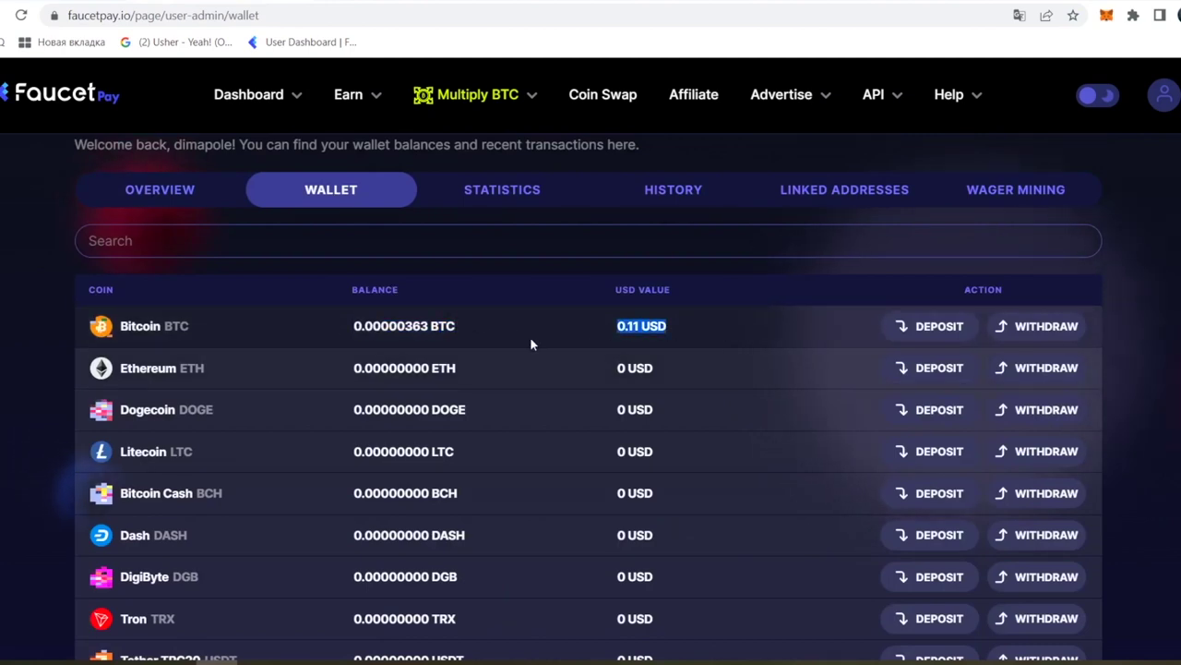
{"action": "left_click", "coordinate": [777, 336]}
{"action": "scroll", "coordinate": [275, 415], "scroll_direction": "down", "scroll_amount": 4}
{"action": "scroll", "coordinate": [372, 409], "scroll_direction": "up", "scroll_amount": 6}
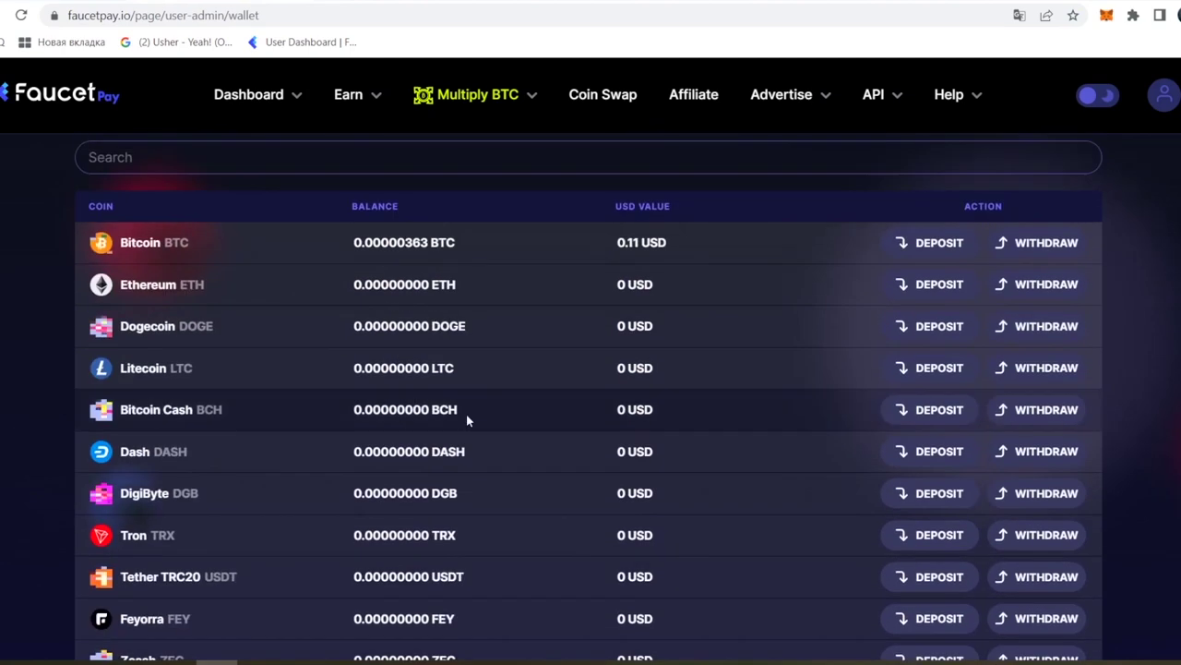
- Examine the full list of coins in the FaucetPay wallet, from Bitcoin down to Polygon, with their balances and USD values
{"action": "scroll", "coordinate": [385, 378], "scroll_direction": "down", "scroll_amount": 3}
{"action": "left_click_drag", "start_coordinate": [334, 251], "coordinate": [775, 245]}
{"action": "left_click", "coordinate": [775, 244]}
{"action": "scroll", "coordinate": [314, 418], "scroll_direction": "down", "scroll_amount": 5}
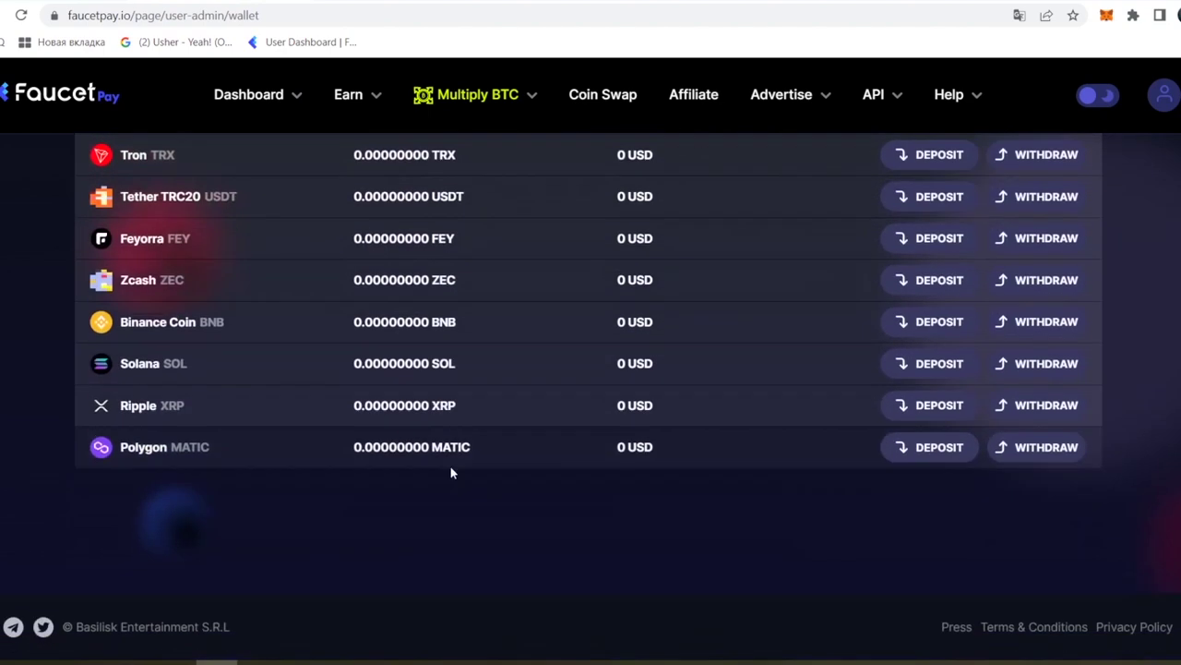
{"action": "scroll", "coordinate": [453, 469], "scroll_direction": "up", "scroll_amount": 5}
{"action": "scroll", "coordinate": [594, 434], "scroll_direction": "up", "scroll_amount": 3}
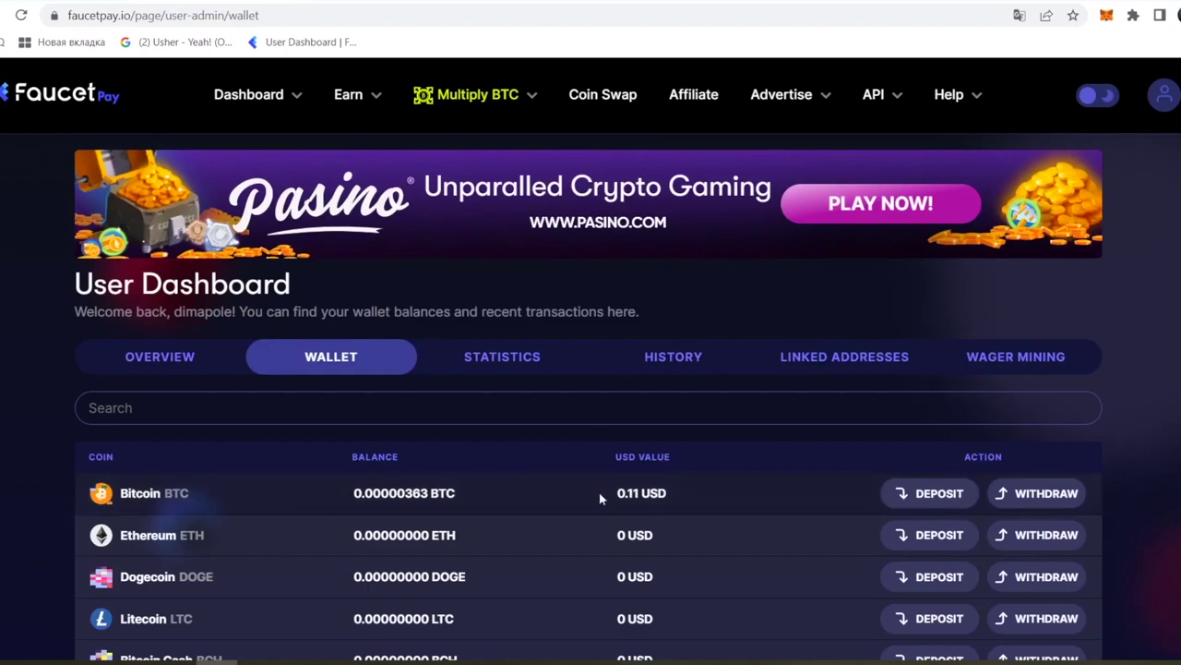
{"action": "scroll", "coordinate": [557, 474], "scroll_direction": "down", "scroll_amount": 5}
{"action": "scroll", "coordinate": [652, 484], "scroll_direction": "up", "scroll_amount": 5}
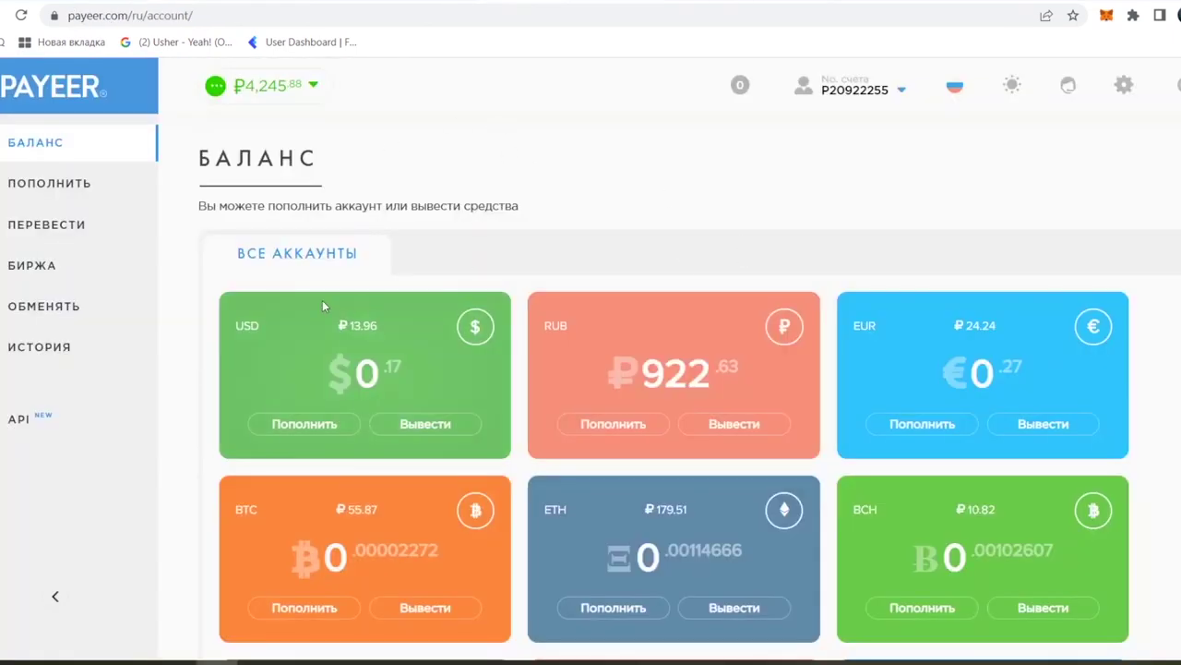
- Switch to Payeer, review the balances of all currency accounts and open the withdrawal form for the RUB account
{"action": "scroll", "coordinate": [432, 317], "scroll_direction": "down", "scroll_amount": 4}
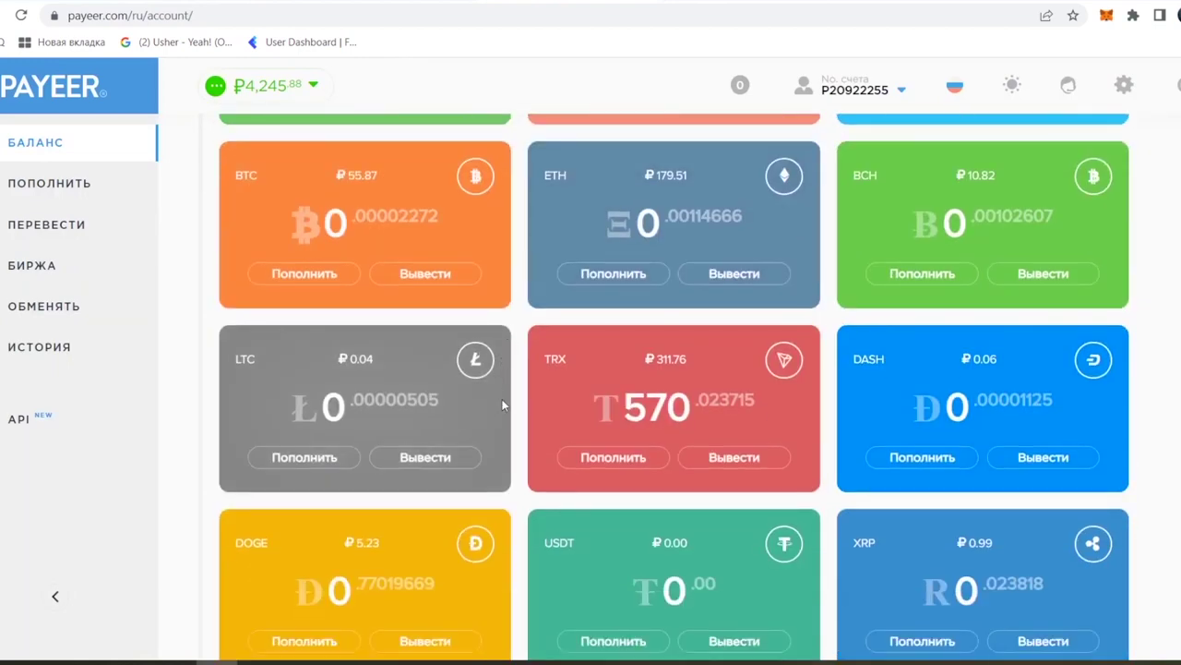
{"action": "scroll", "coordinate": [447, 436], "scroll_direction": "up", "scroll_amount": 4}
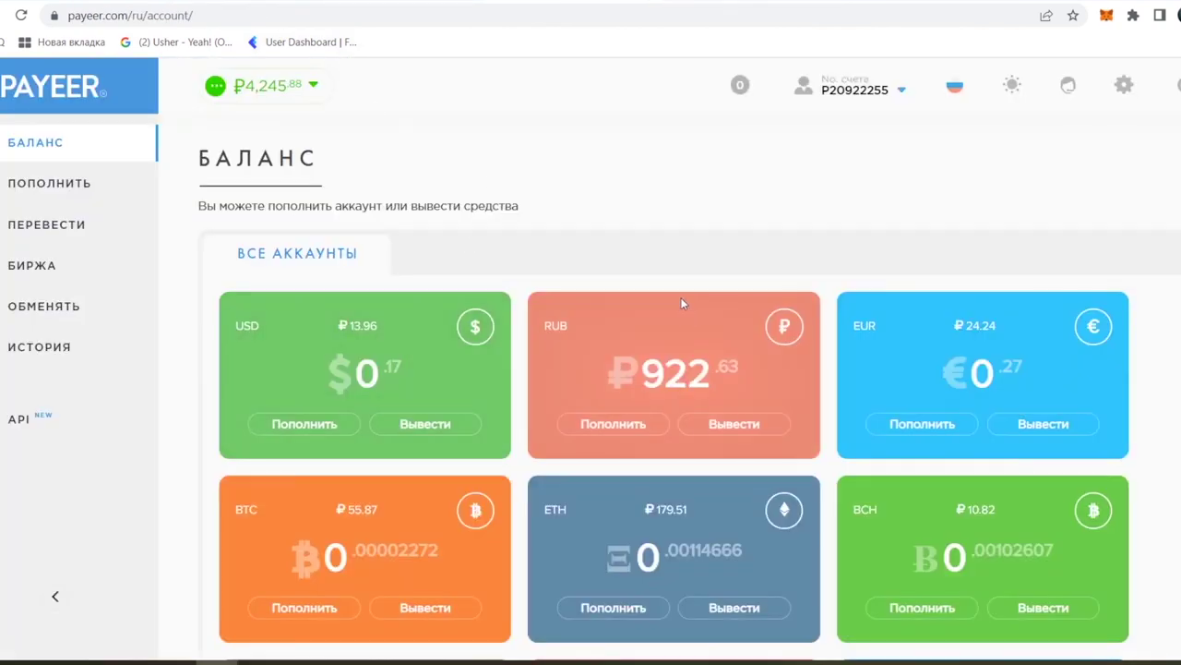
{"action": "left_click", "coordinate": [712, 424]}
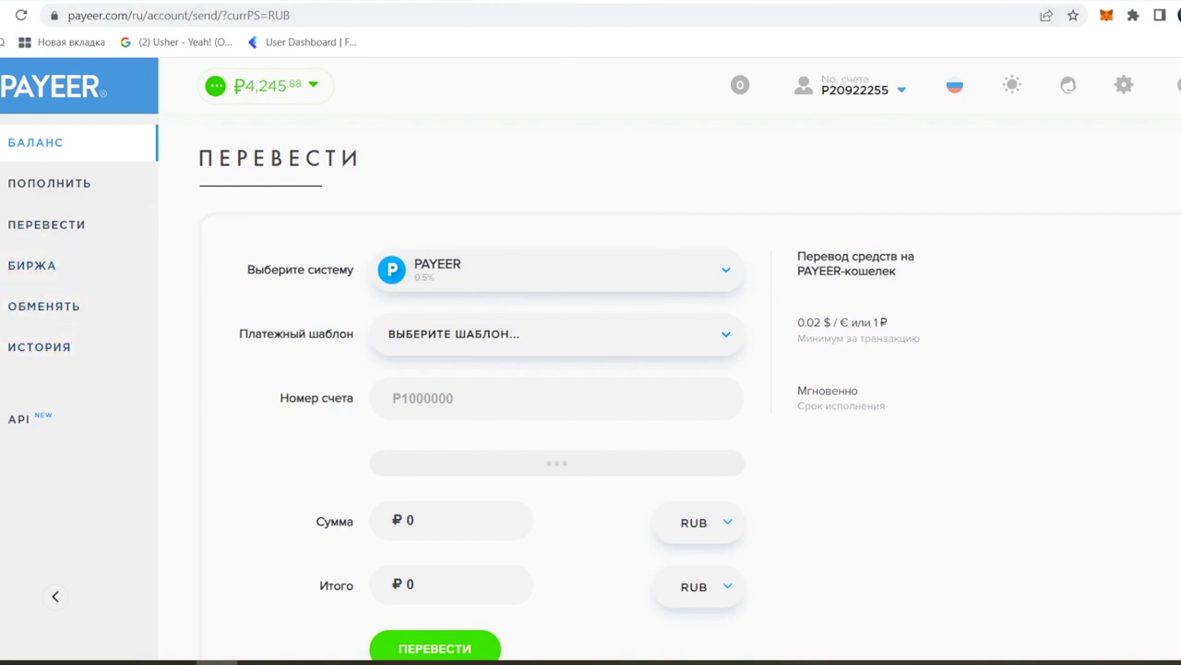
- Set the payment system of the RUB transfer to Advcash and check the other available payment systems
{"action": "scroll", "coordinate": [679, 236], "scroll_direction": "down", "scroll_amount": 1}
{"action": "left_click", "coordinate": [707, 190]}
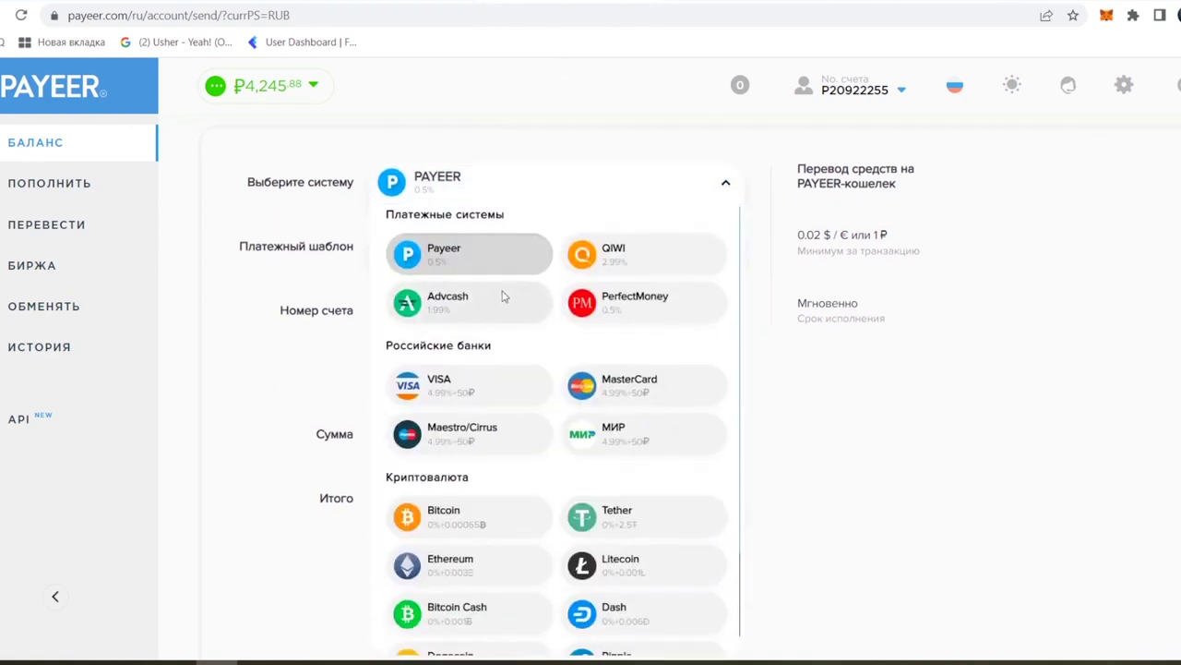
{"action": "left_click", "coordinate": [441, 305]}
{"action": "left_click", "coordinate": [680, 179]}
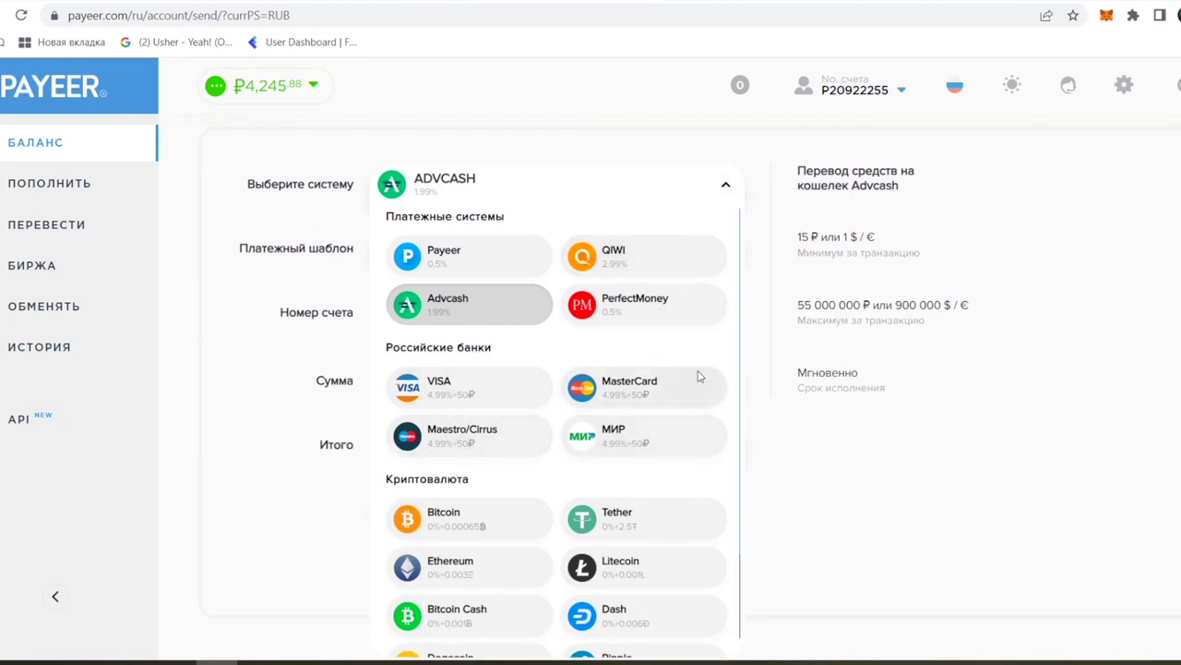
{"action": "left_click", "coordinate": [447, 309]}
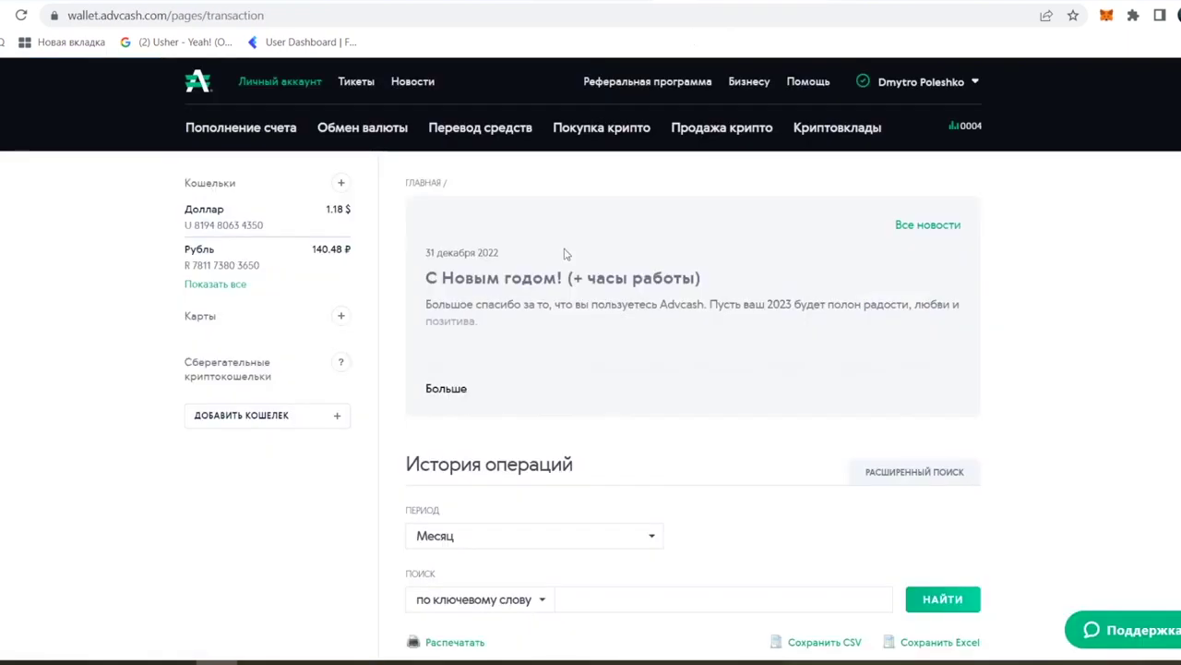
- Switch to the Advcash wallet and open its funds transfer page to view the transfer options
{"action": "left_click", "coordinate": [466, 131]}
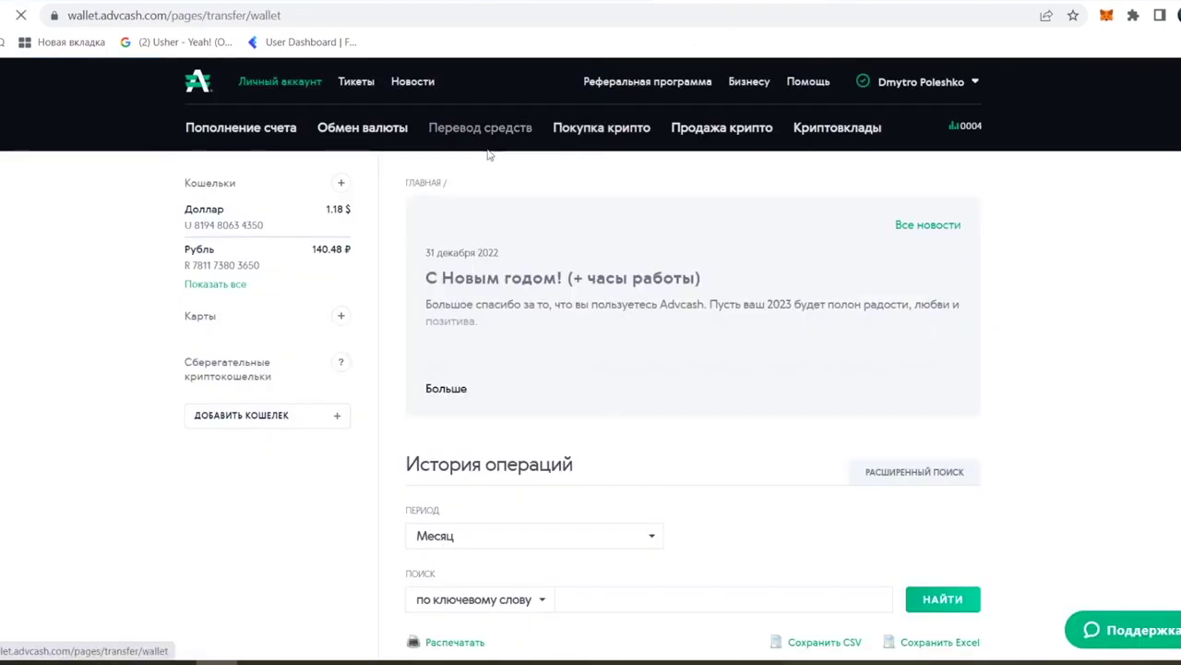
{"action": "left_click", "coordinate": [580, 185]}
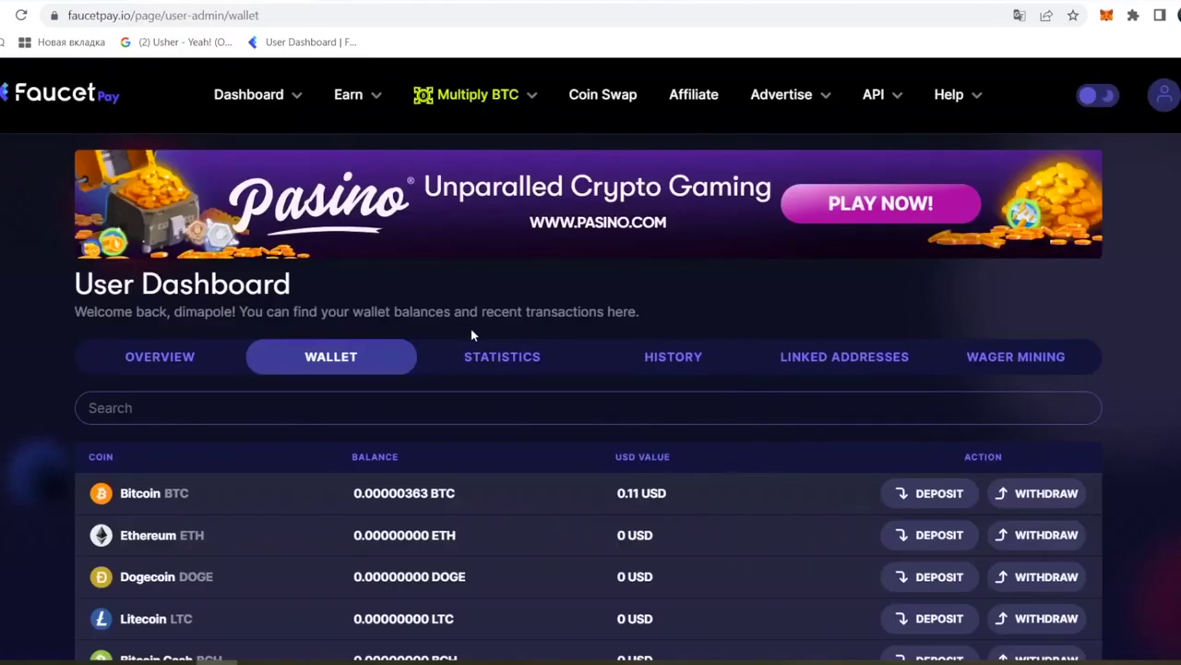
- Switch back to FaucetPay, open the affiliate referral programme and select the invitation link
{"action": "left_click", "coordinate": [717, 105]}
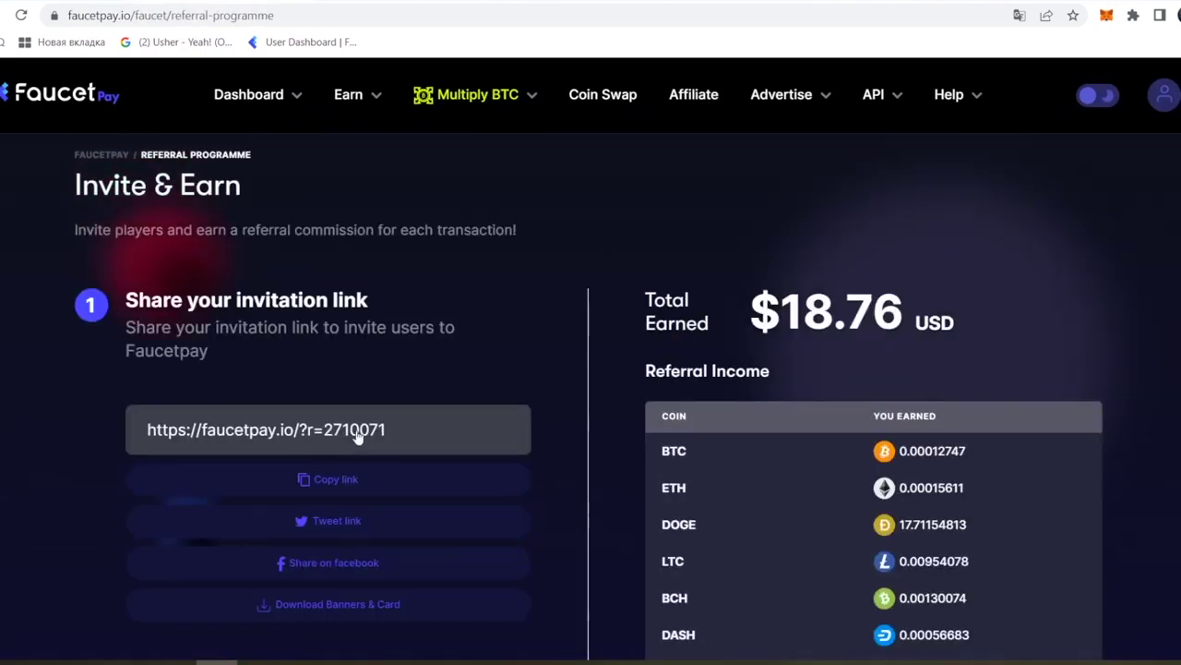
{"action": "left_click", "coordinate": [335, 448]}
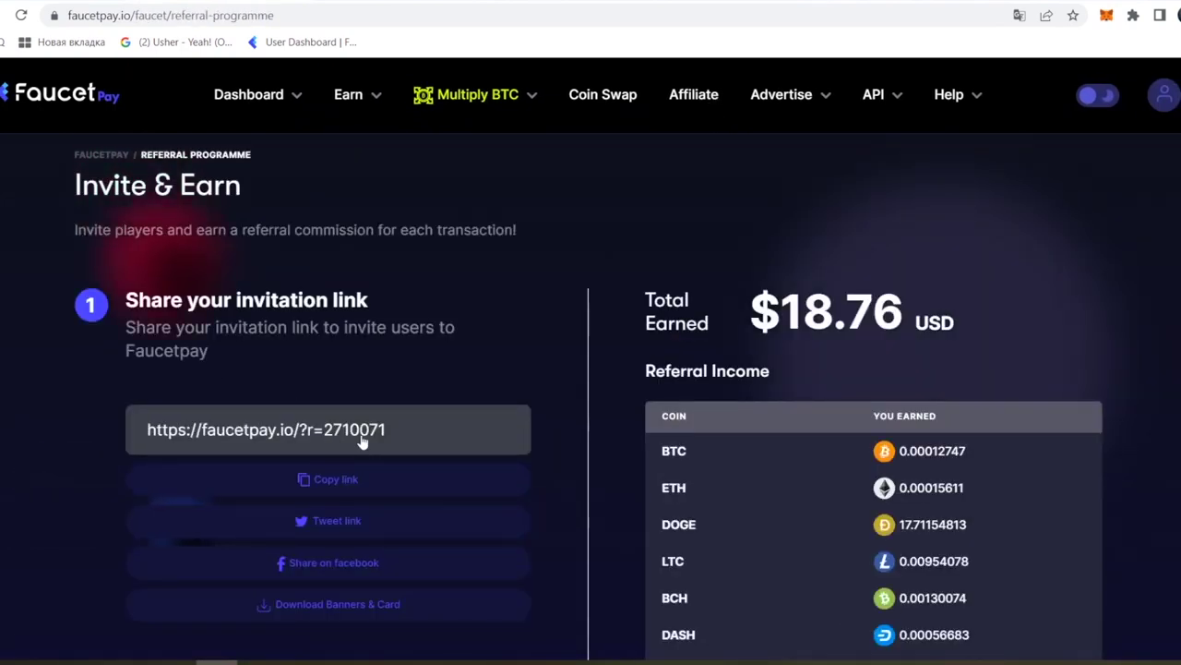